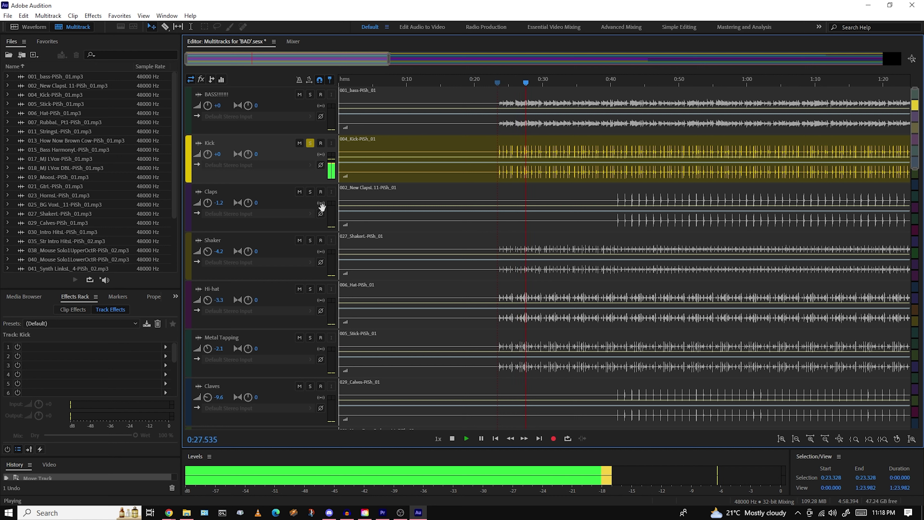
Solo the Shaker and Hi-hat tracks, then view the Claps track's effect chain
left_click(310, 240)
left_click(310, 289)
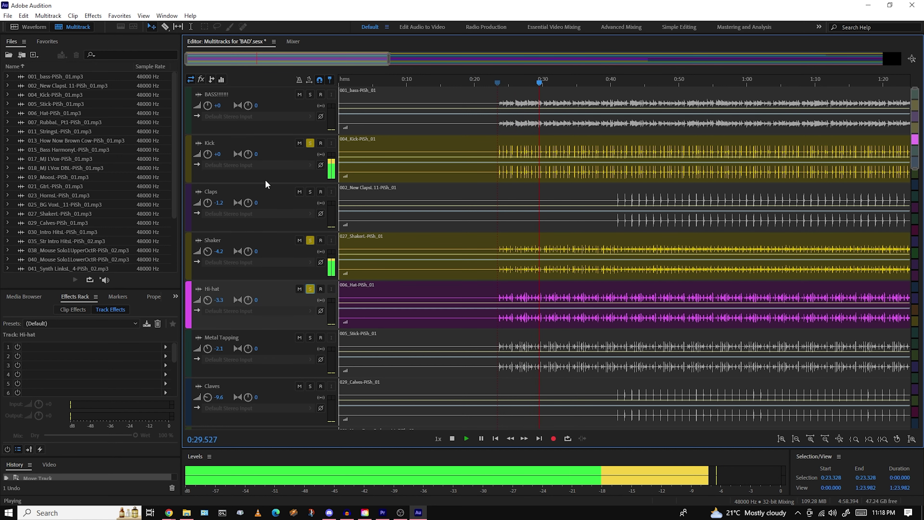
left_click(265, 193)
left_click(18, 356)
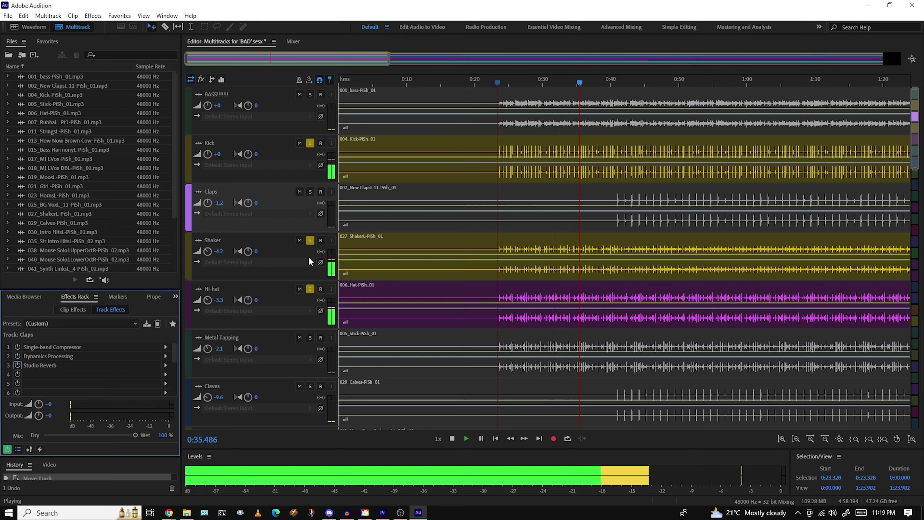
Clear the Shaker solo and solo Hi-hat, Metal Tapping and Claves alongside Kick
left_click(310, 290)
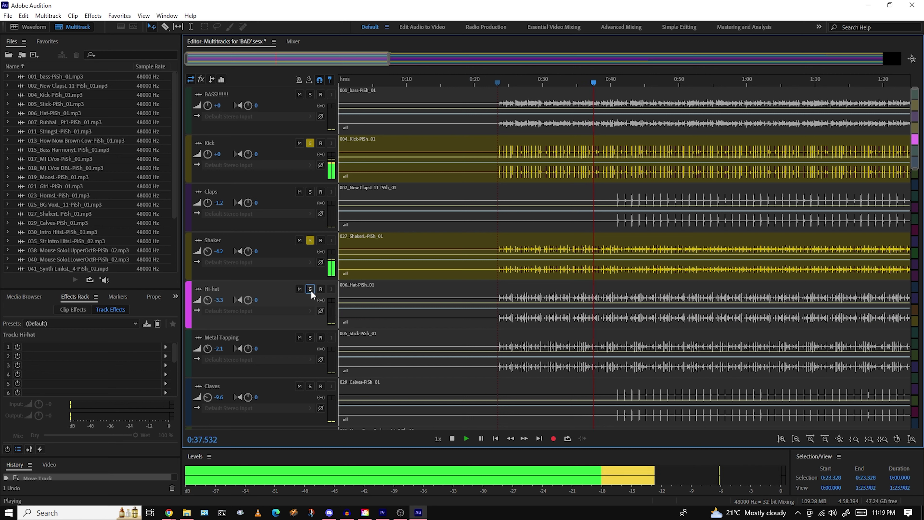
left_click(310, 240)
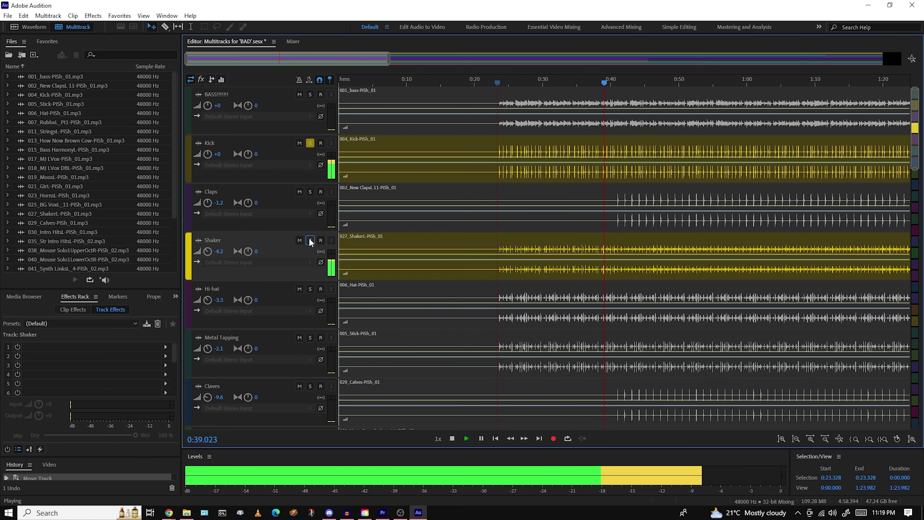
left_click(310, 289)
left_click(310, 338)
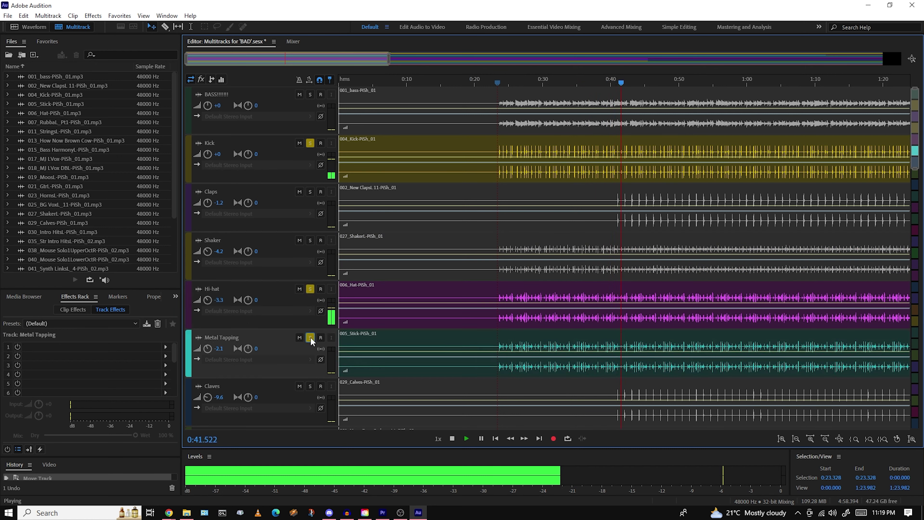
left_click(310, 289)
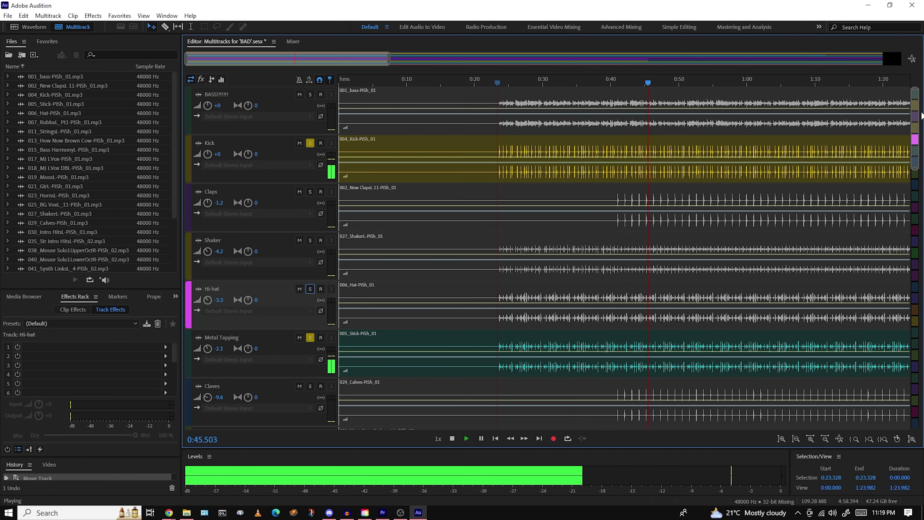
scroll(922, 117, "down", 1)
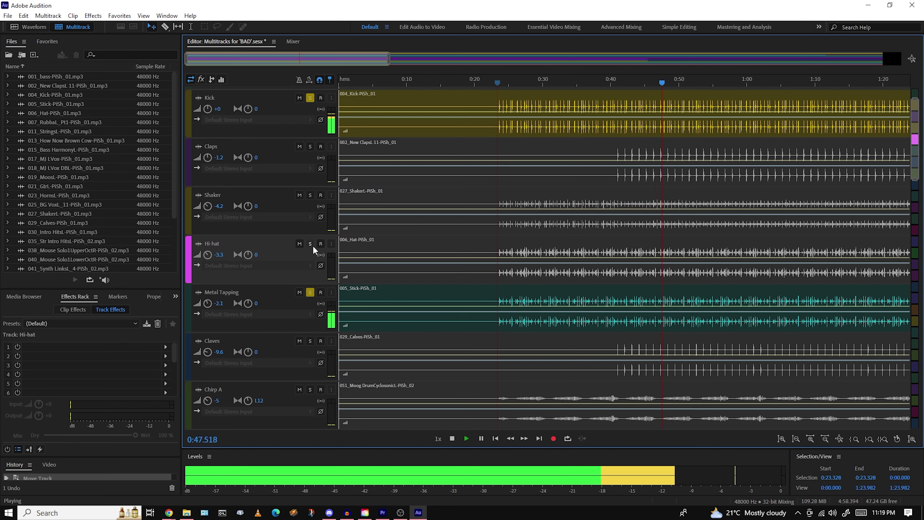
left_click(313, 246)
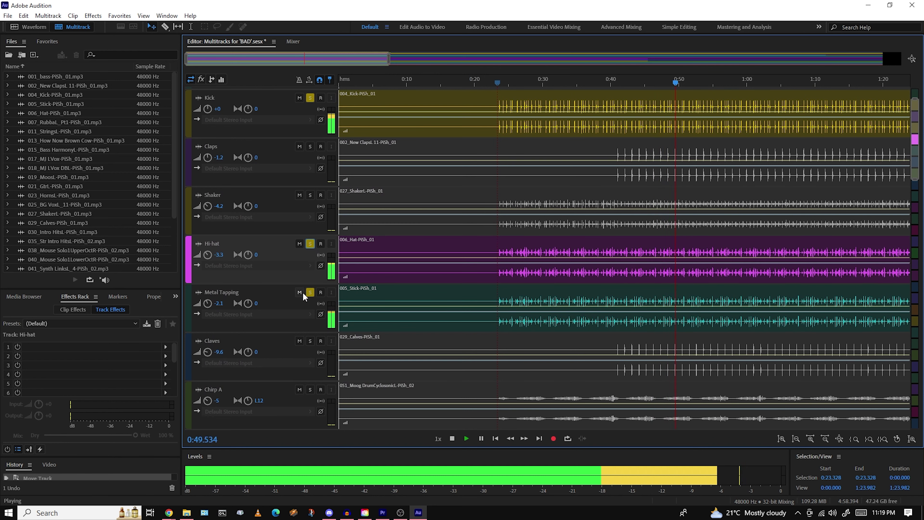
left_click(309, 341)
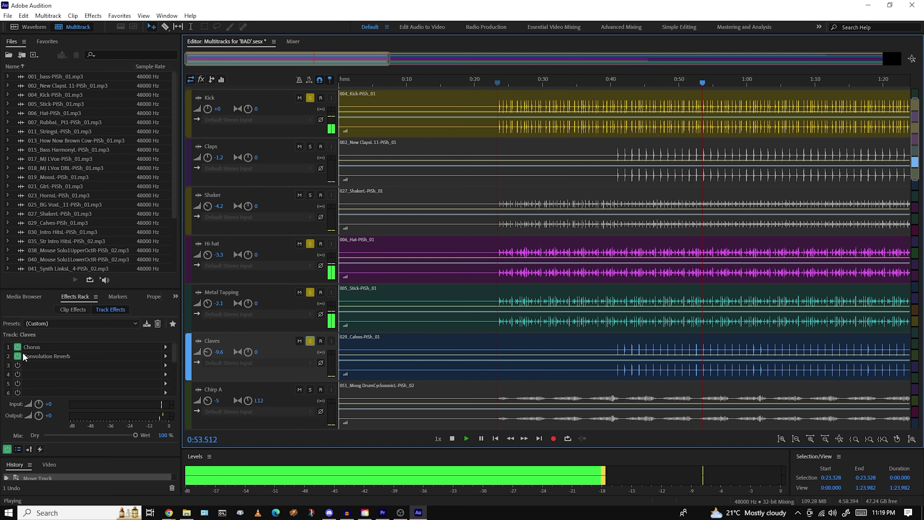
Select Chorus on Claves, then toggle Convolution Reverb on, off and back on to compare
left_click(19, 350)
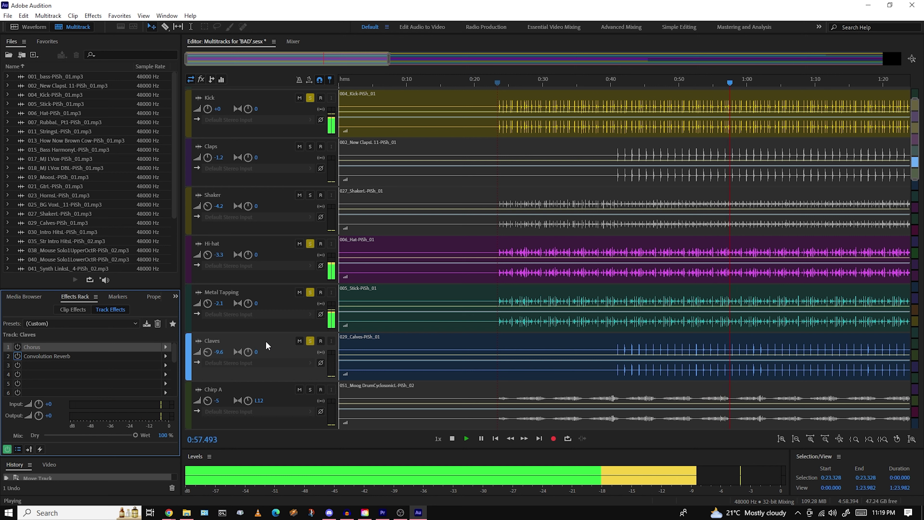
left_click(17, 357)
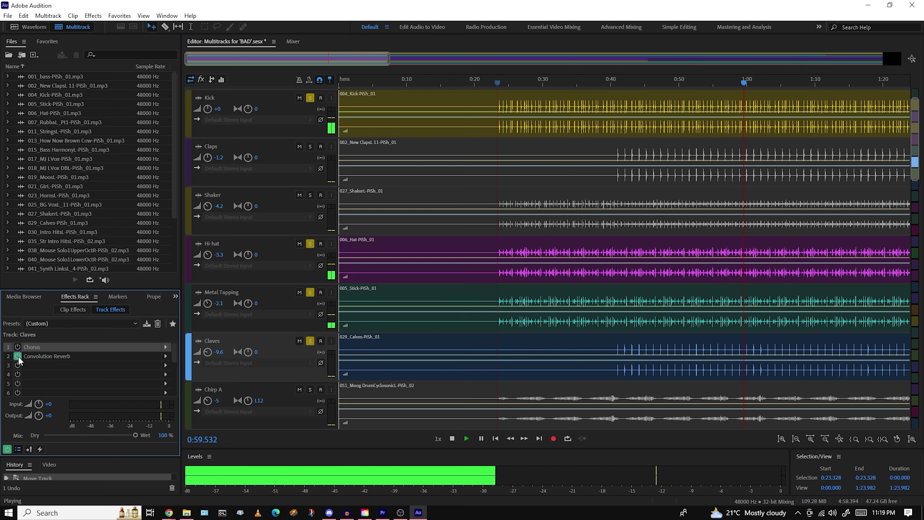
left_click(18, 356)
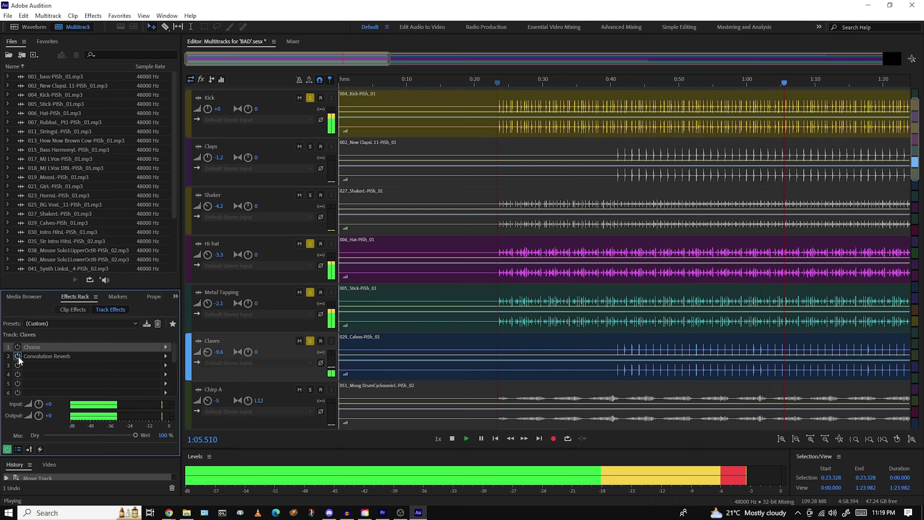
left_click(17, 356)
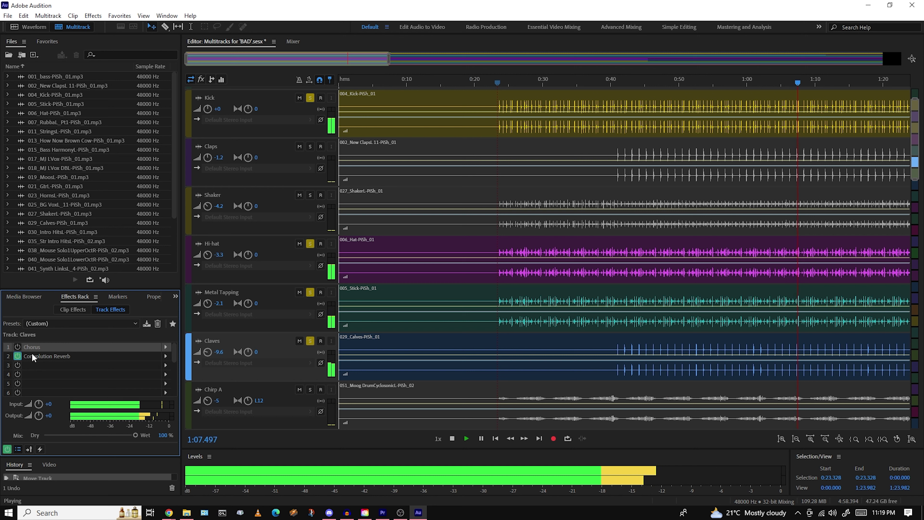
Check the Convolution Reverb settings, then replace slot 2 with Studio Reverb
double_click(134, 356)
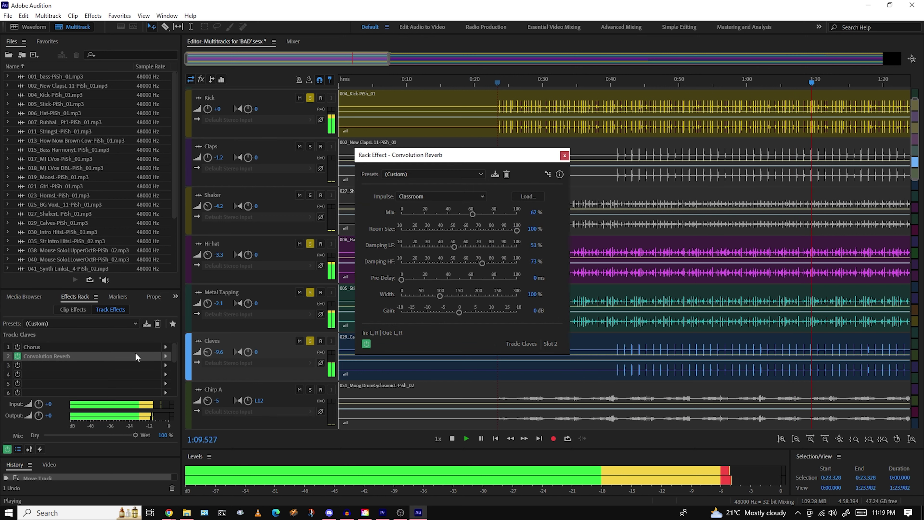
left_click(565, 156)
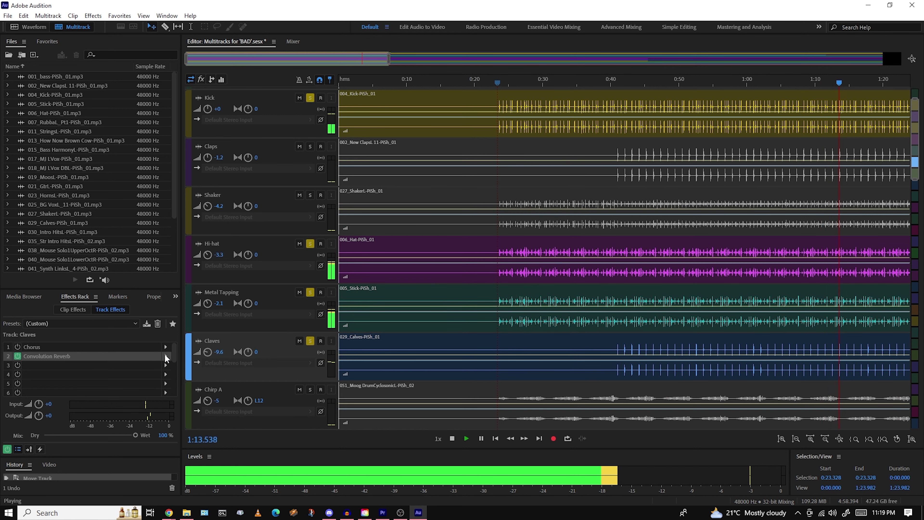
left_click(166, 356)
mouse_move(255, 288)
left_click(335, 320)
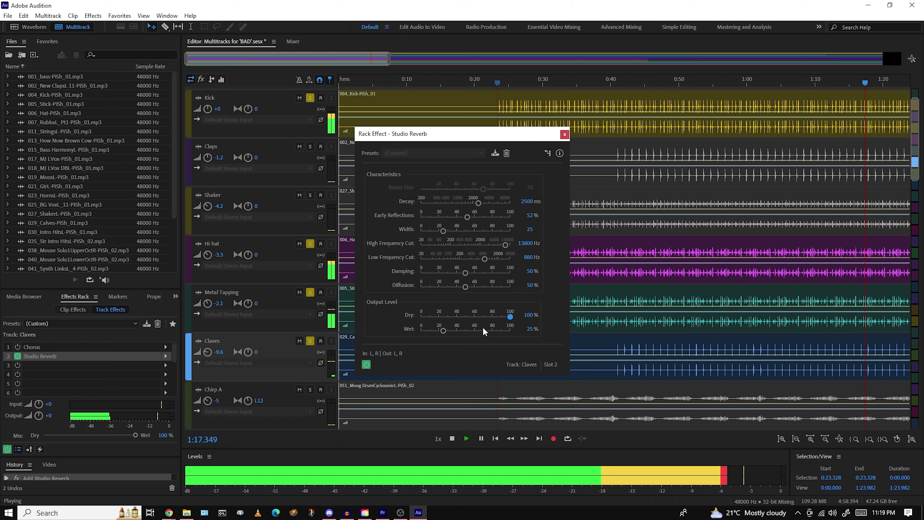
Tune Studio Reverb's wet and dry levels, 42.3% early reflections and 3148.1 ms decay
left_click_drag(480, 330, 473, 333)
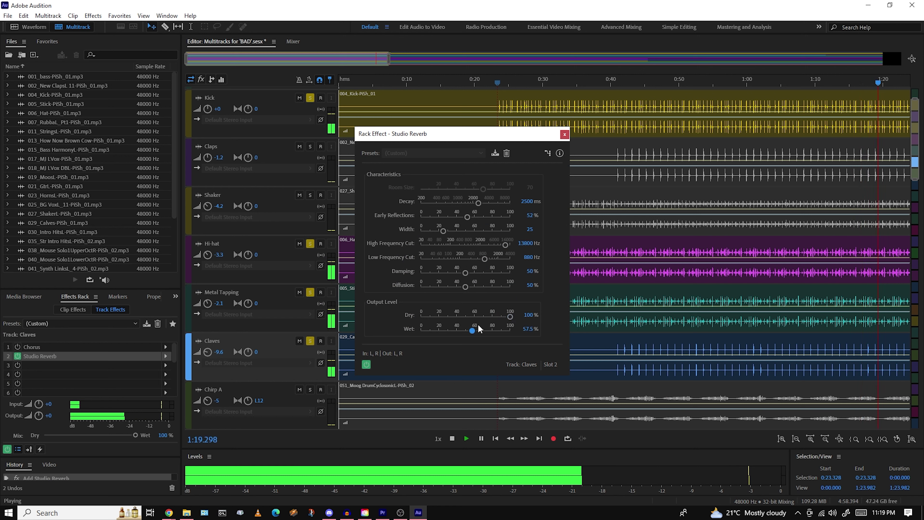
left_click(483, 317)
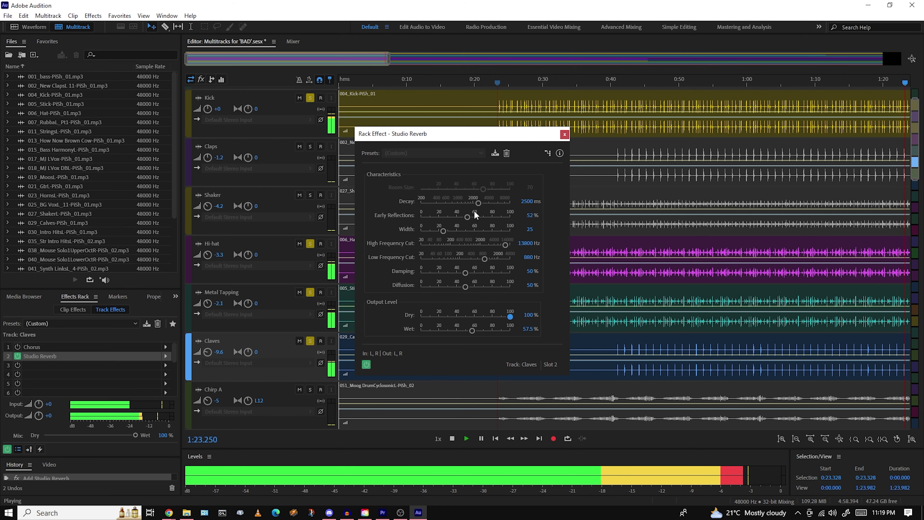
mouse_move(468, 217)
left_mouse_down()
mouse_move(497, 216)
mouse_move(451, 217)
mouse_move(459, 221)
left_mouse_up()
left_click_drag(469, 132, 537, 134)
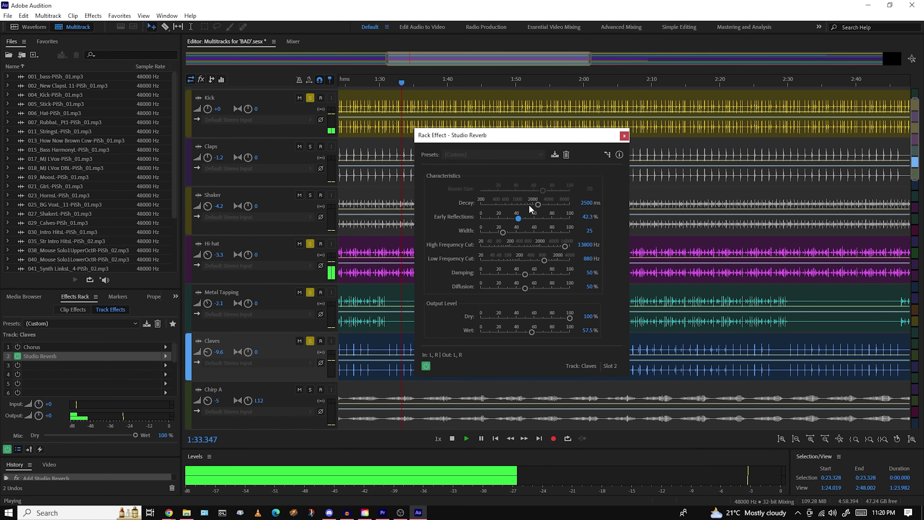
left_click_drag(538, 204, 551, 234)
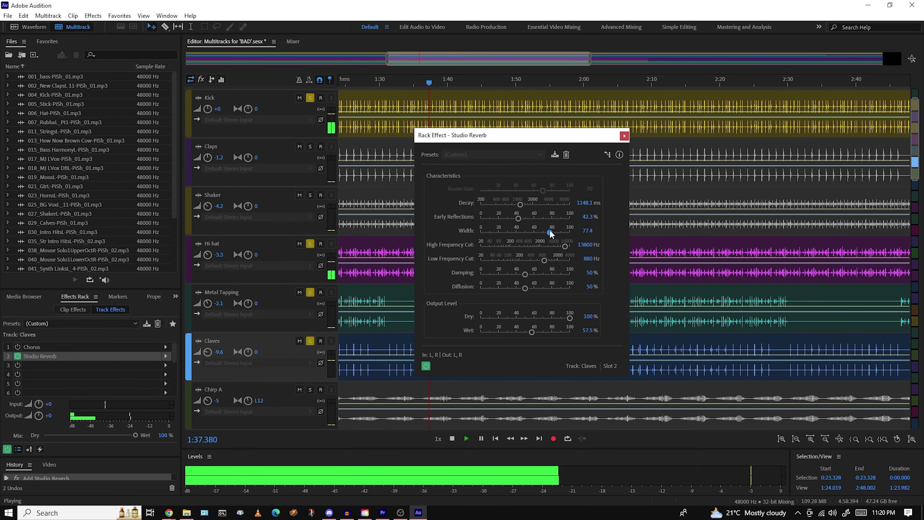
Close the reverb window, solo Claps and Shaker, and unsolo Kick, Hi-hat, Metal Tapping and Claves
left_click(624, 135)
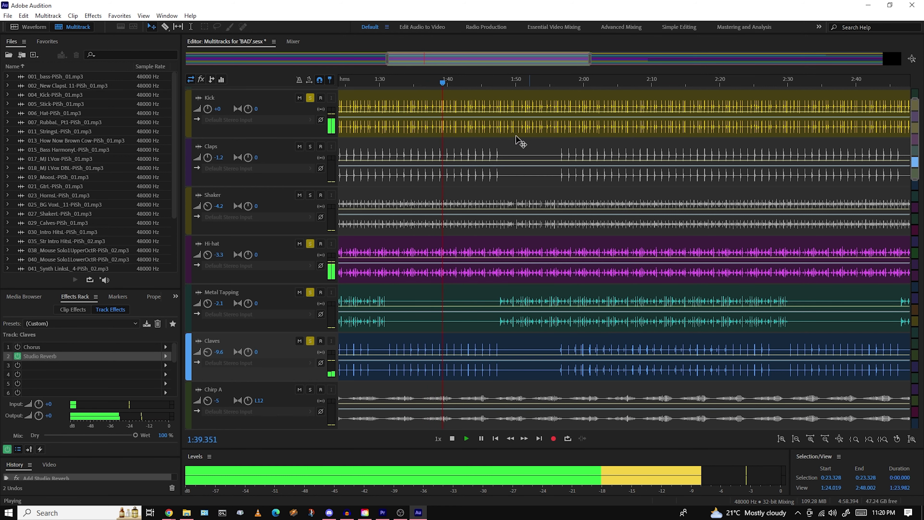
left_click(310, 148)
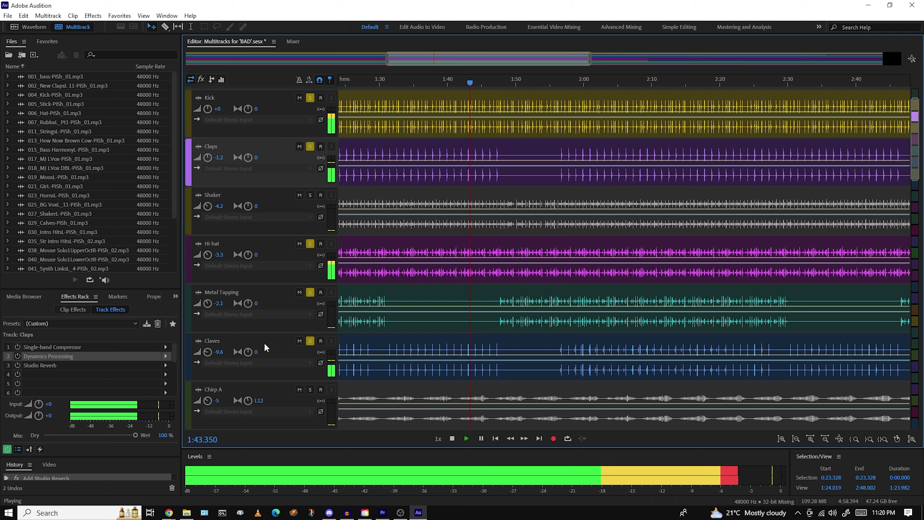
left_click(311, 98)
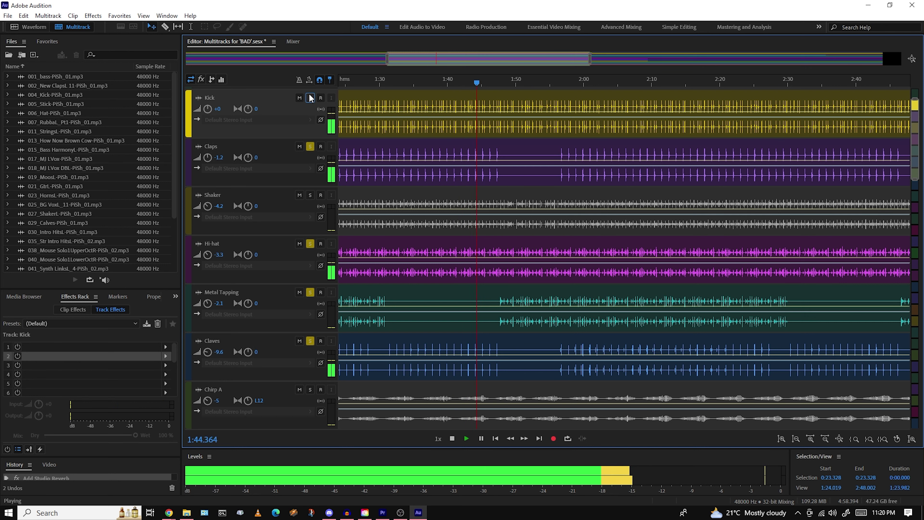
left_click(311, 244)
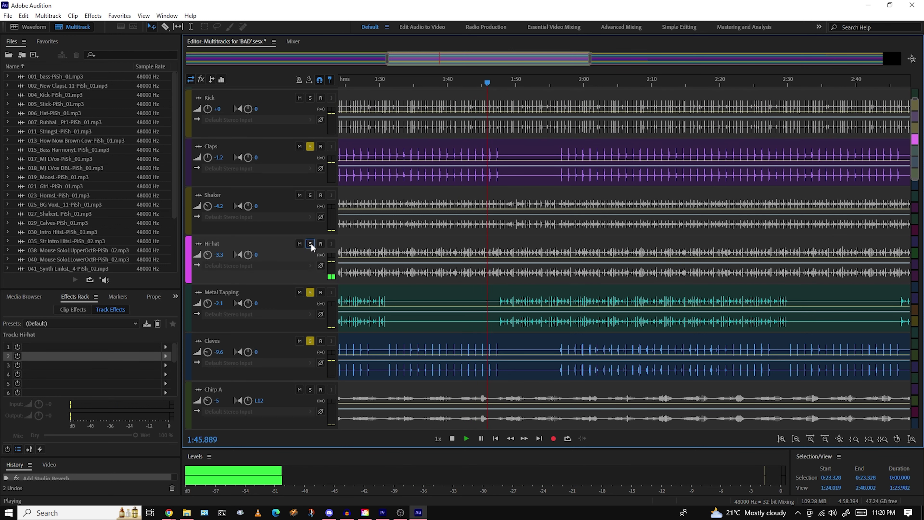
left_click(311, 292)
left_click(310, 342)
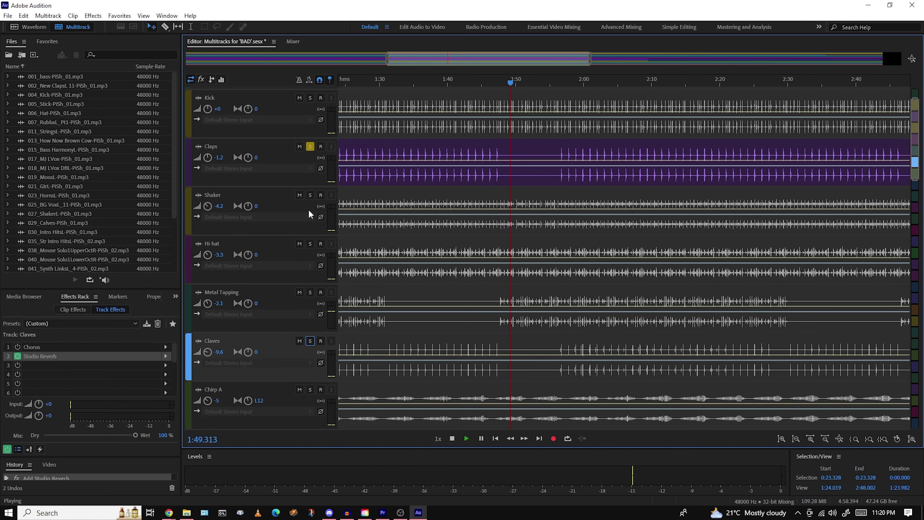
left_click(310, 195)
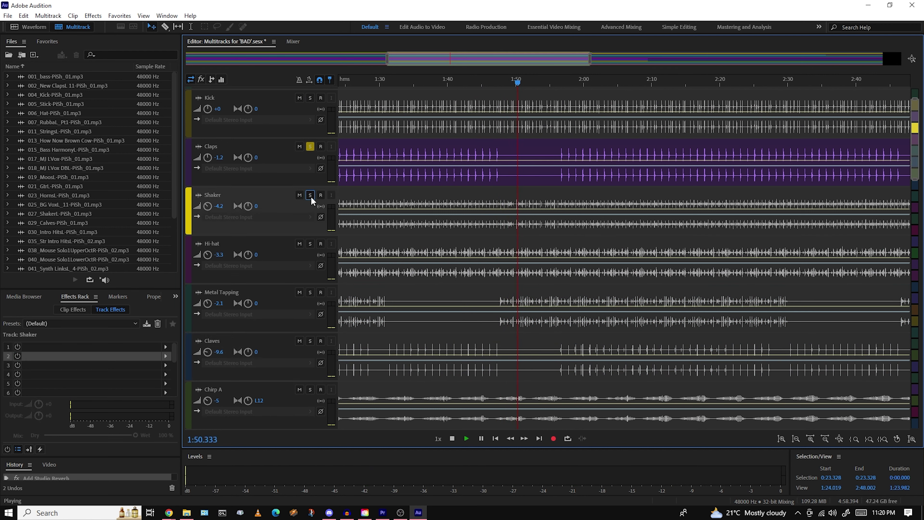
left_click(274, 156)
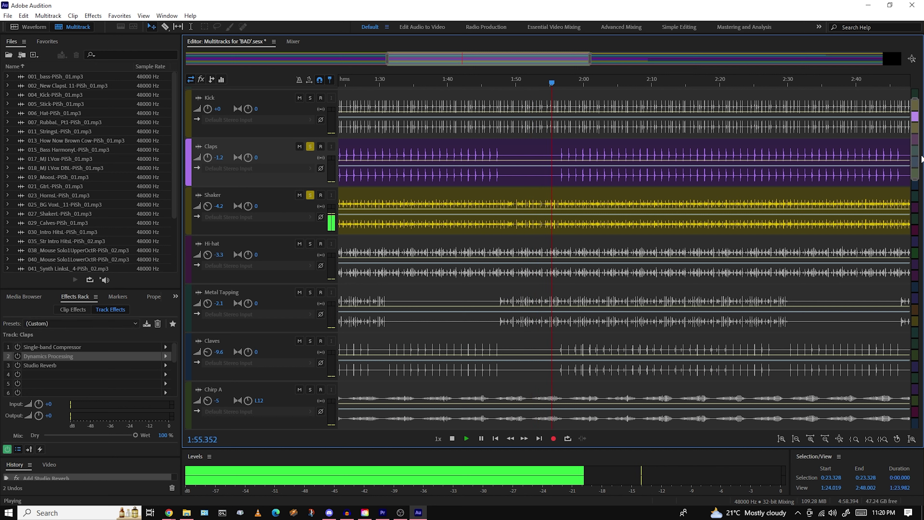
Enable the Single-band Compressor on the Claps track
left_click(96, 345)
double_click(31, 347)
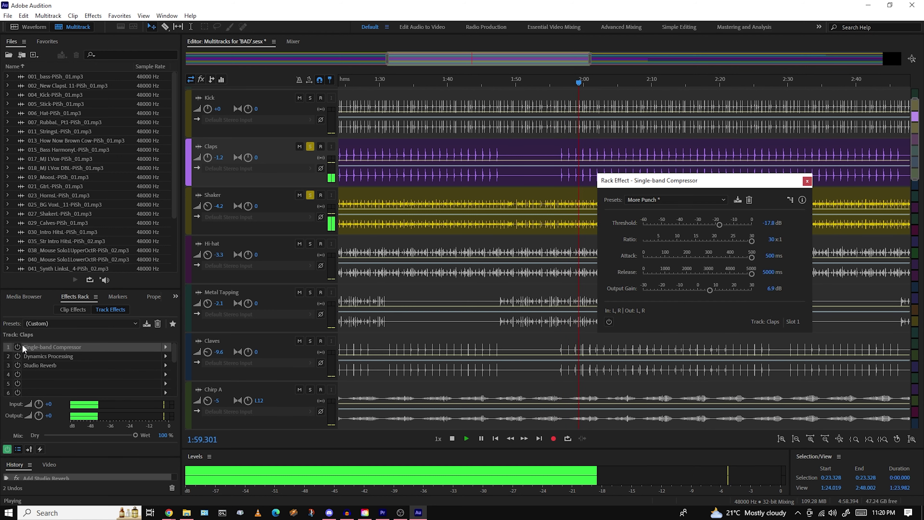
left_click(17, 347)
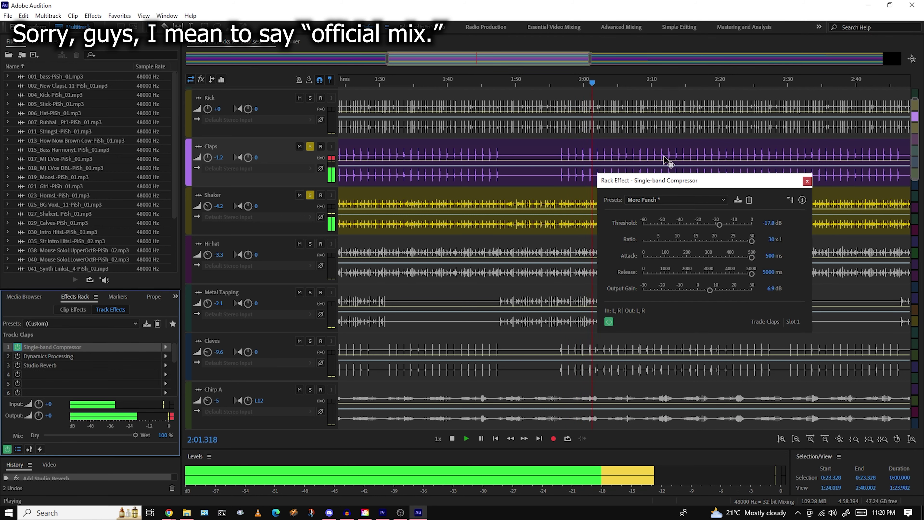
left_click(807, 181)
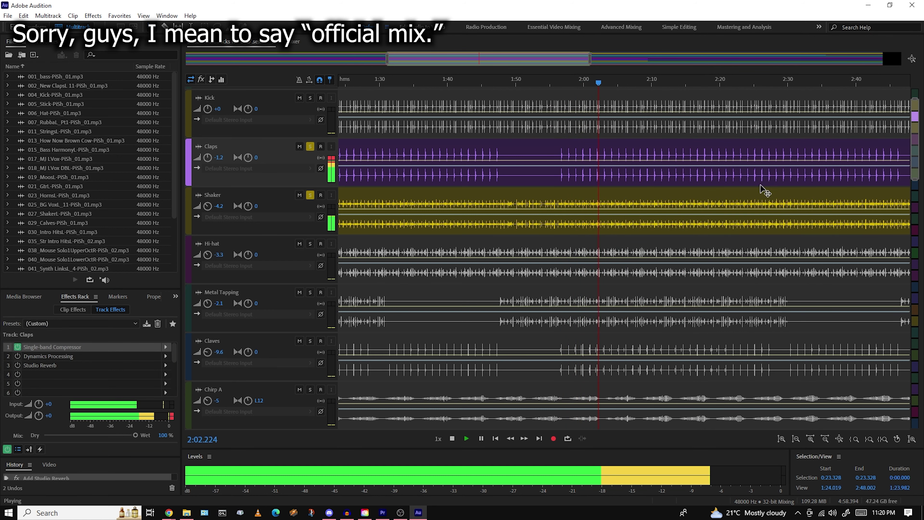
Switch on Dynamics Processing and Studio Reverb, raising early reflections to 50%
left_click(48, 362)
double_click(40, 358)
left_click(18, 356)
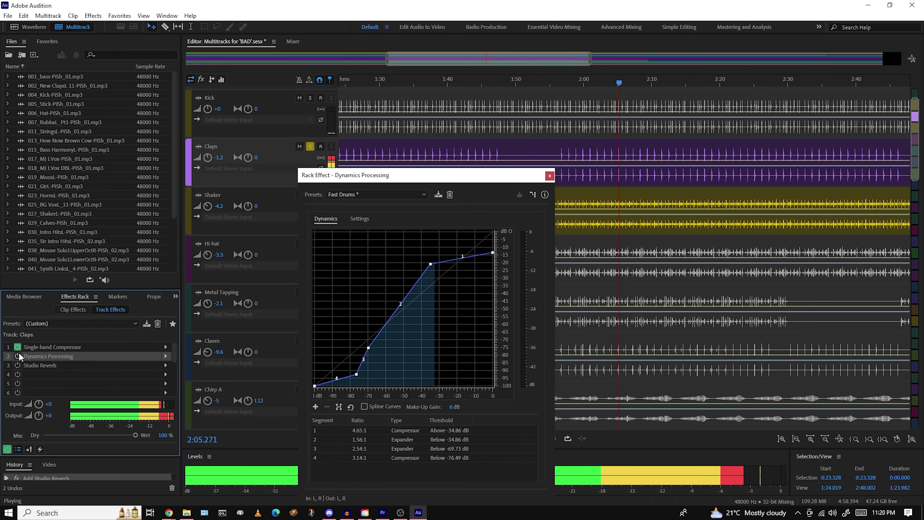
left_click(549, 176)
double_click(43, 366)
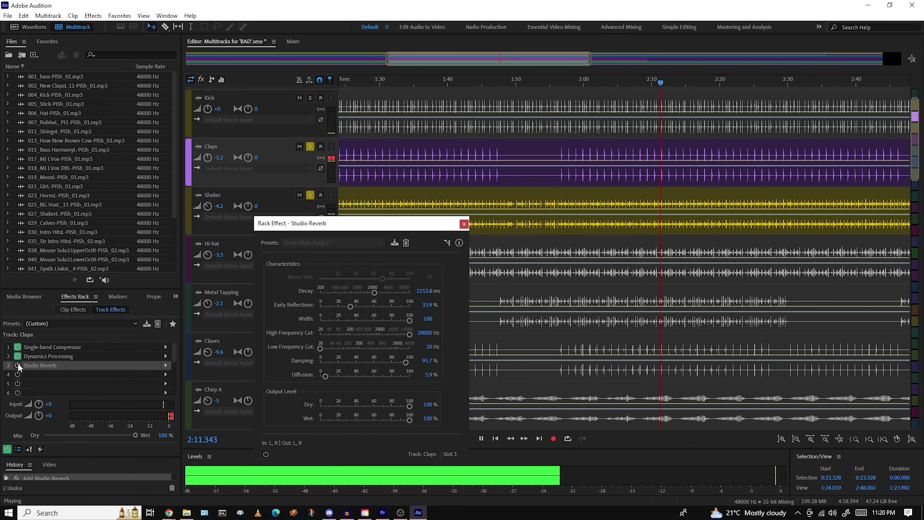
left_click(18, 366)
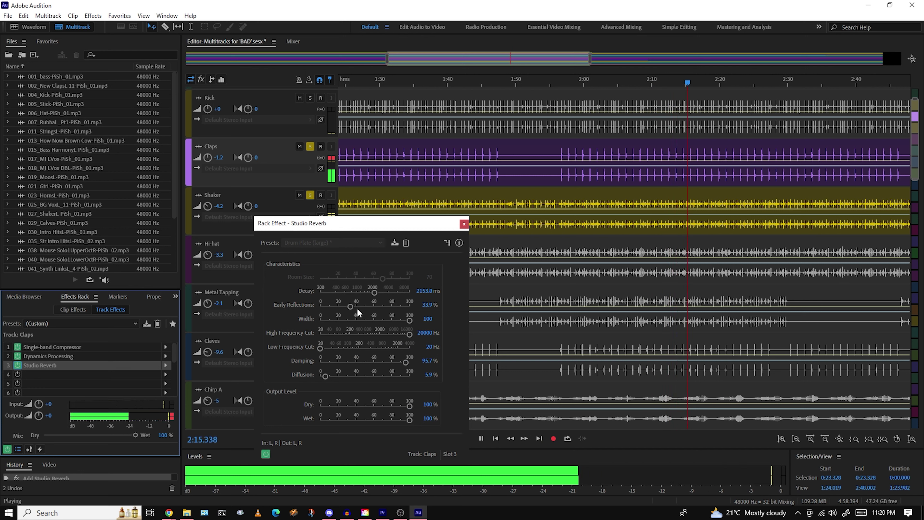
left_click_drag(360, 308, 365, 306)
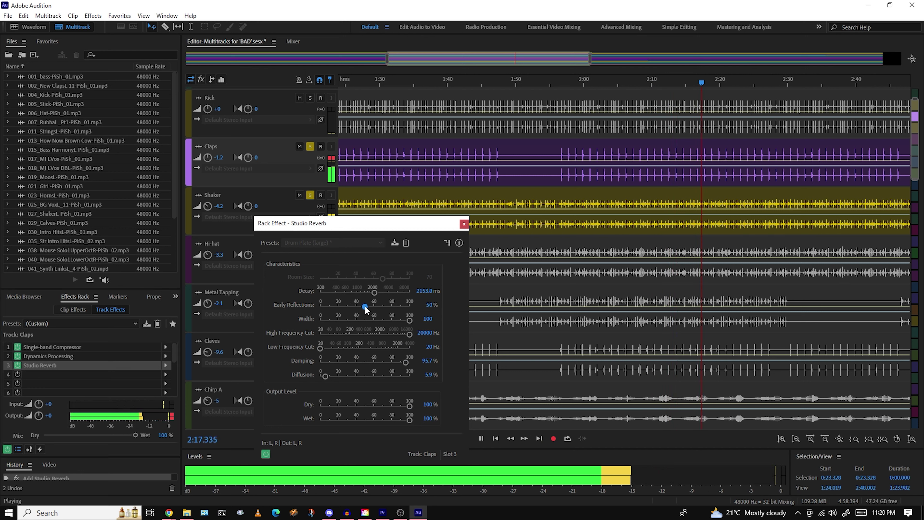
Drag the curve points to compress 8.34:1 above -36.49 dB and expand 26.92:1 below -59.73 dB
double_click(30, 356)
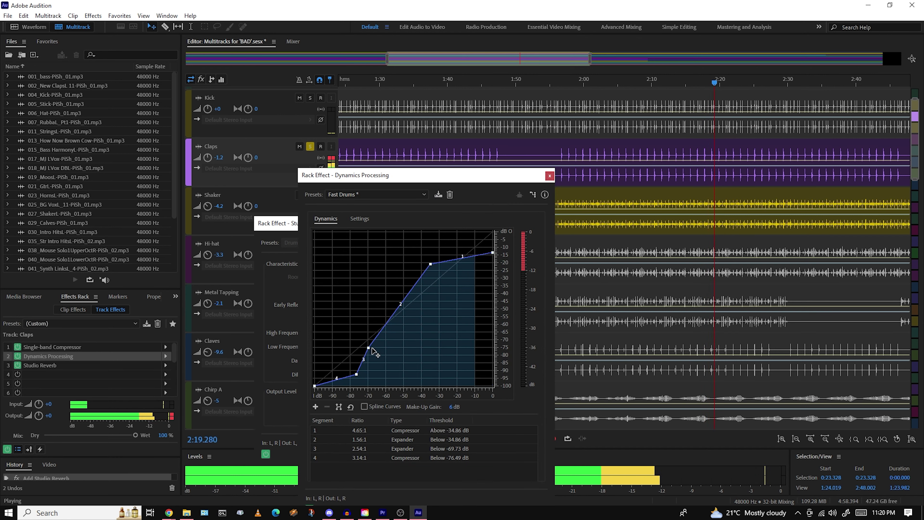
left_click_drag(374, 352, 391, 301)
left_click_drag(356, 374, 383, 381)
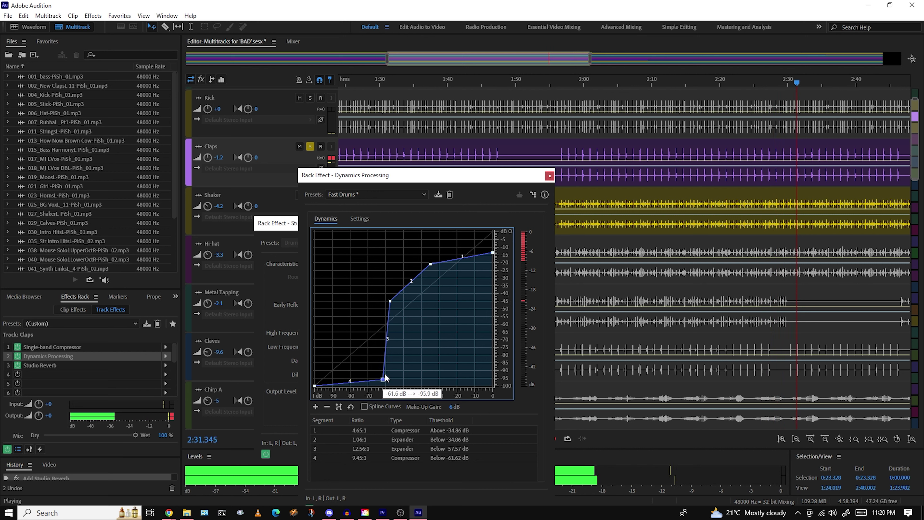
mouse_move(431, 263)
left_mouse_down()
mouse_move(434, 275)
mouse_move(429, 261)
left_mouse_up()
mouse_move(391, 300)
left_mouse_down()
mouse_move(405, 304)
mouse_move(387, 302)
left_mouse_up()
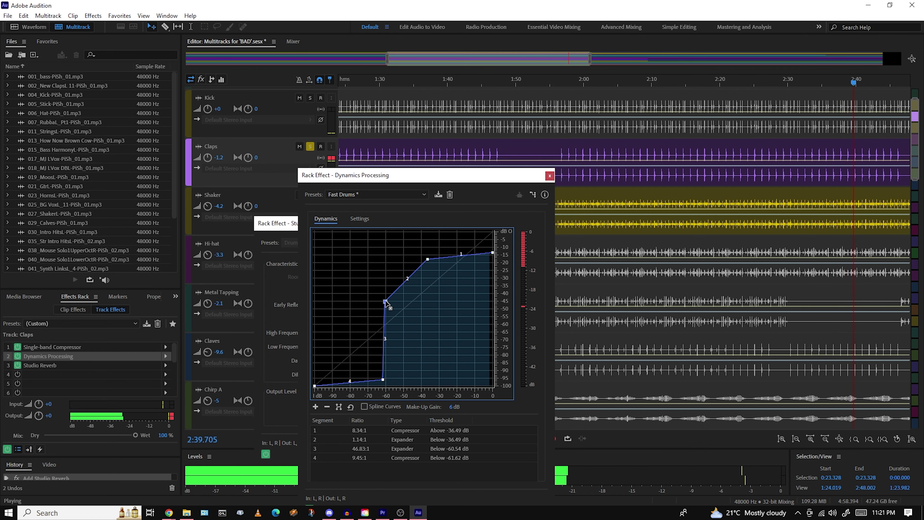
left_click(549, 177)
Close the reverb window and move Studio Reverb down to slot 4
left_click(464, 223)
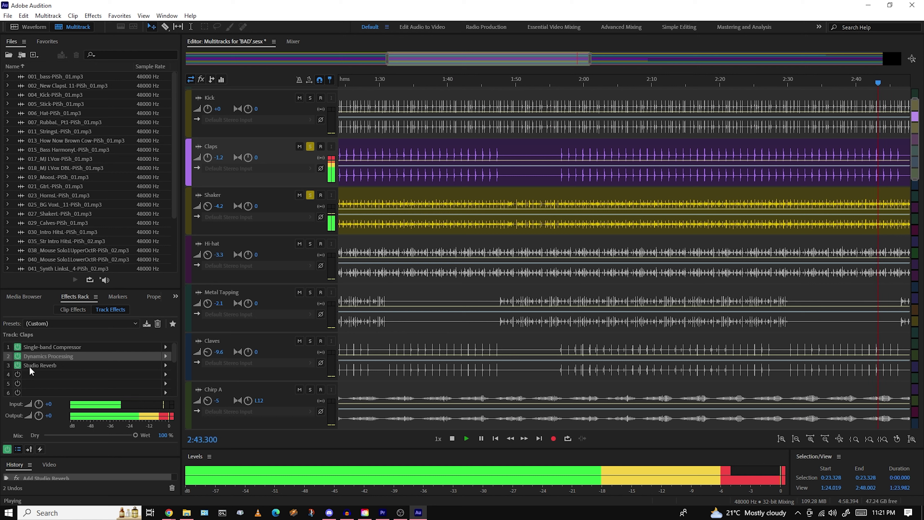
left_click_drag(33, 368, 36, 375)
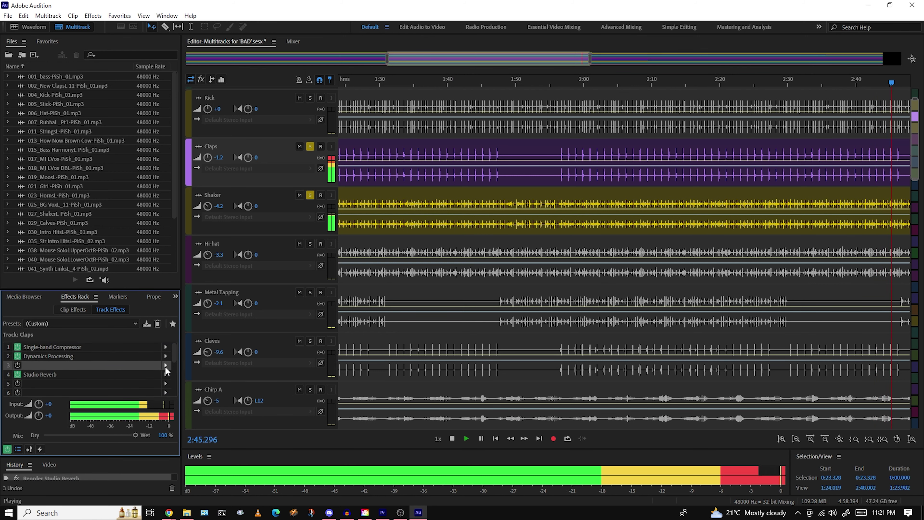
left_click(166, 365)
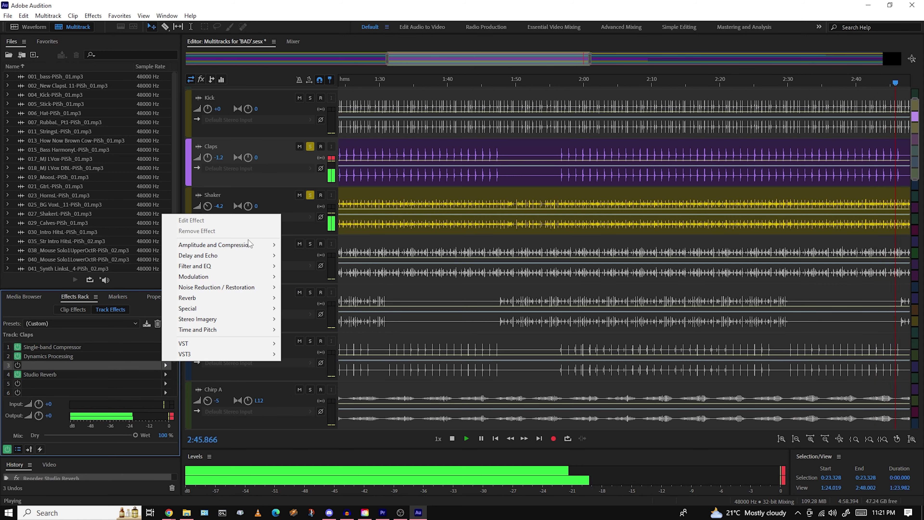
left_click(53, 379)
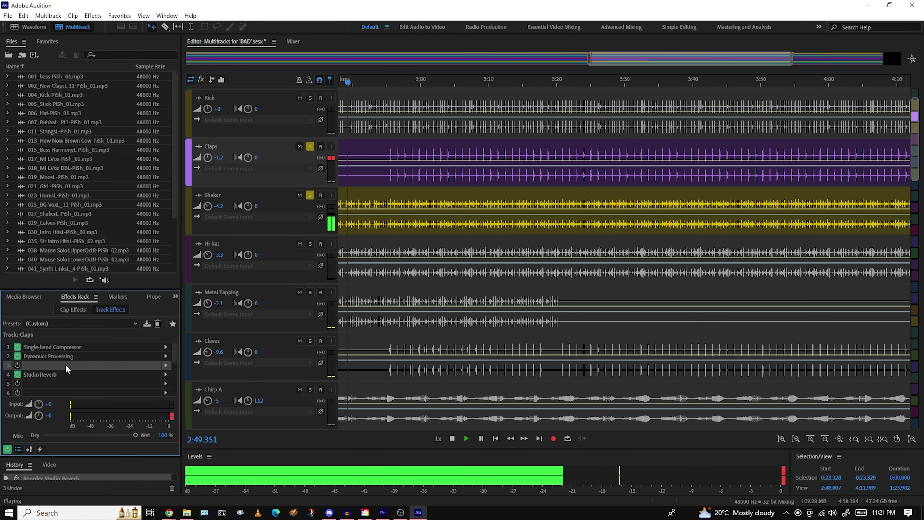
Add a DeEsser to slot 3 with the High Voice DeEsser preset, then bypass it
left_click(155, 365)
mouse_move(255, 244)
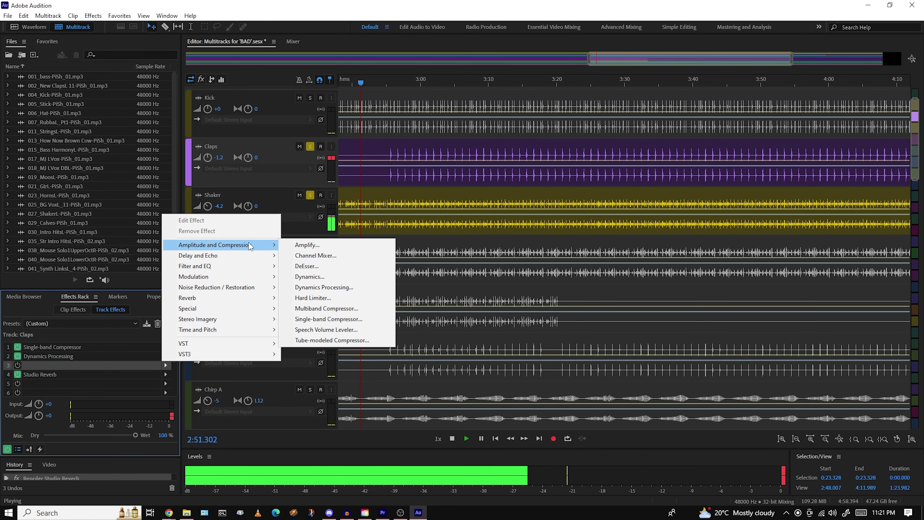
left_click(308, 266)
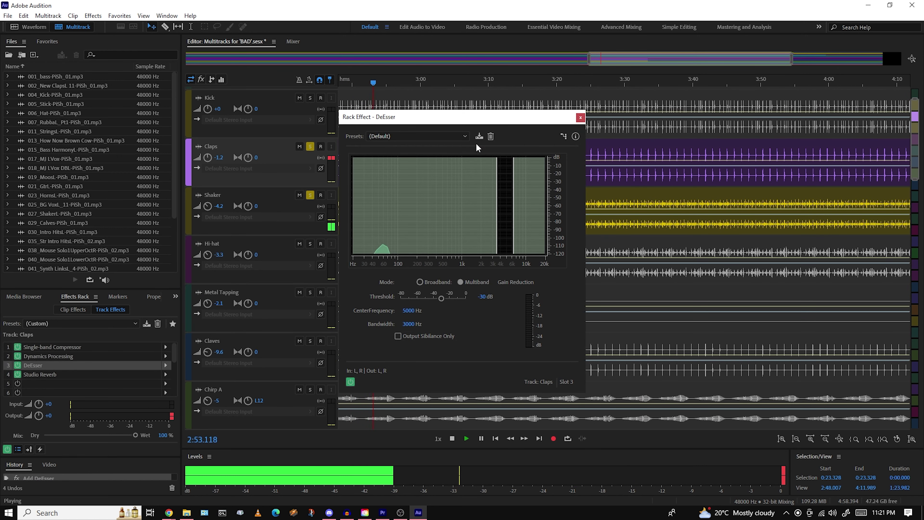
left_click(465, 137)
left_click(406, 179)
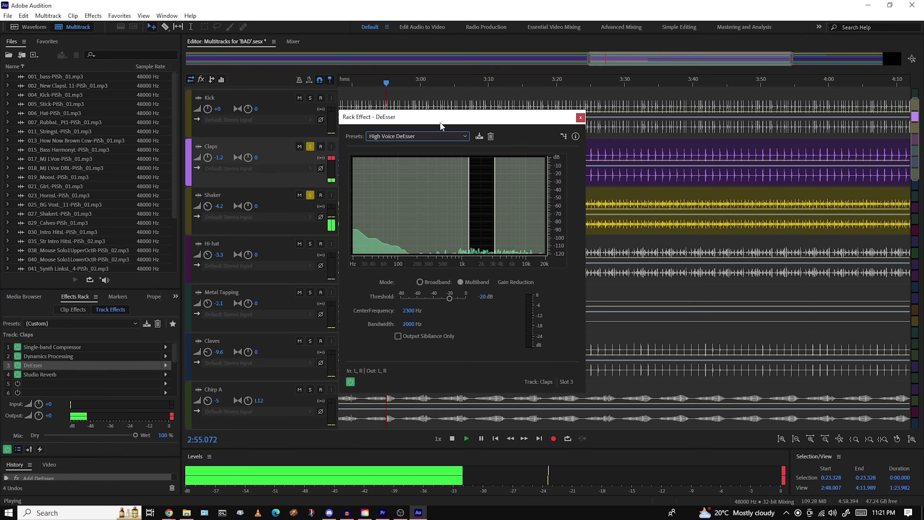
left_click_drag(458, 125, 660, 161)
left_click(17, 365)
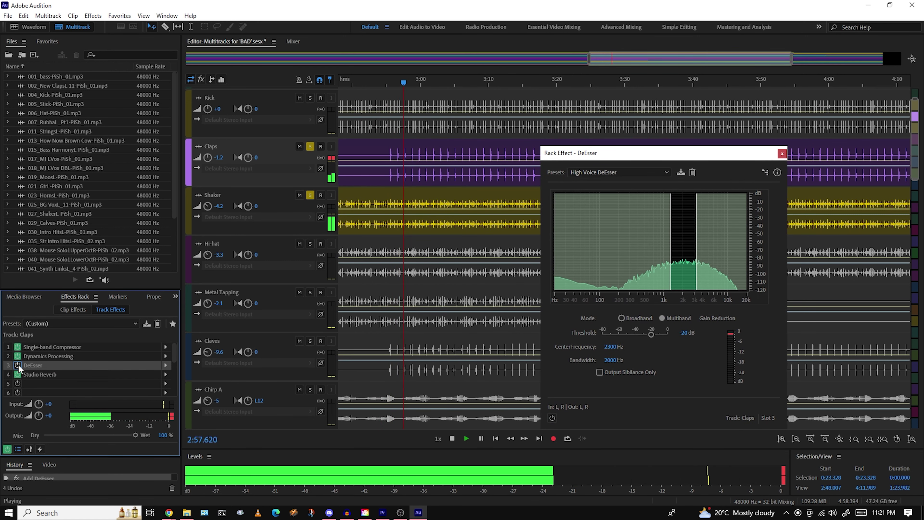
left_click(165, 365)
mouse_move(248, 245)
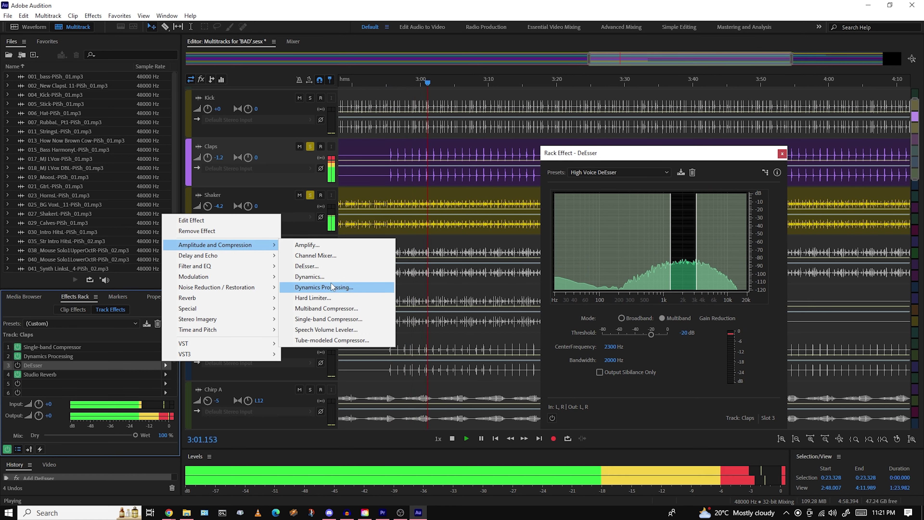
Replace the DeEsser with Dynamics on the AutoGate preset, then reopen Studio Reverb
left_click(315, 287)
left_click(431, 148)
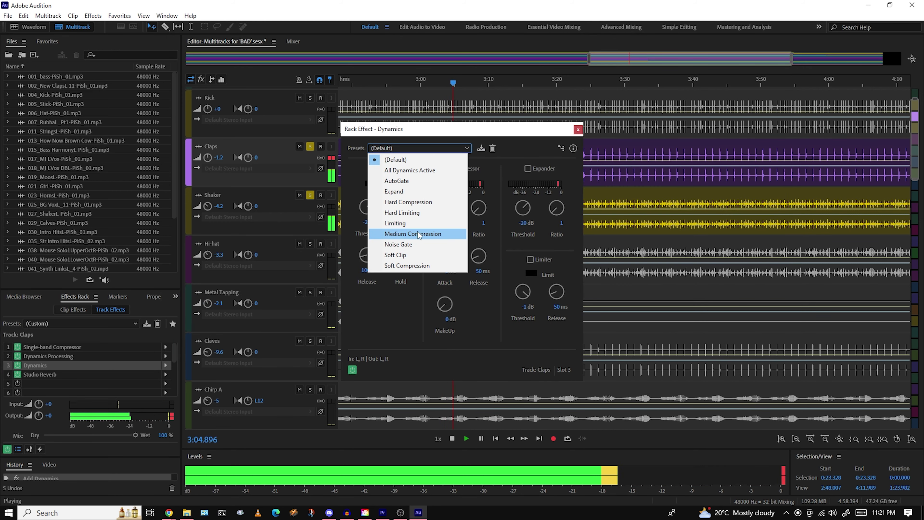
left_click(406, 181)
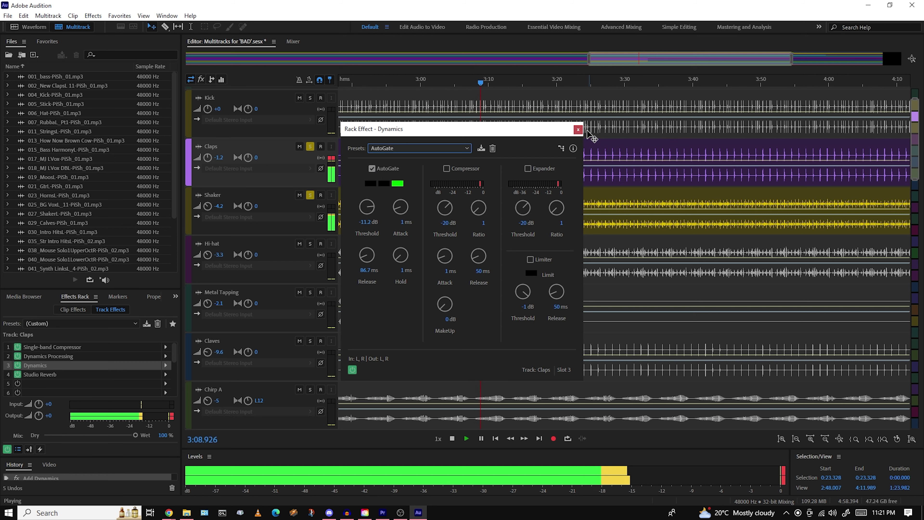
left_click(578, 130)
double_click(40, 375)
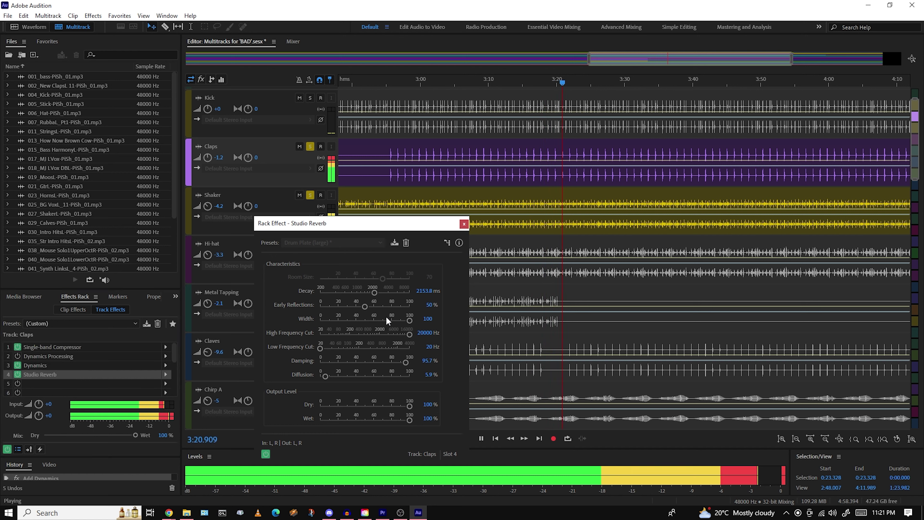
Set Studio Reverb to about 41% early reflections, 43% damping and 14% diffusion, then close it
left_click_drag(378, 306, 376, 306)
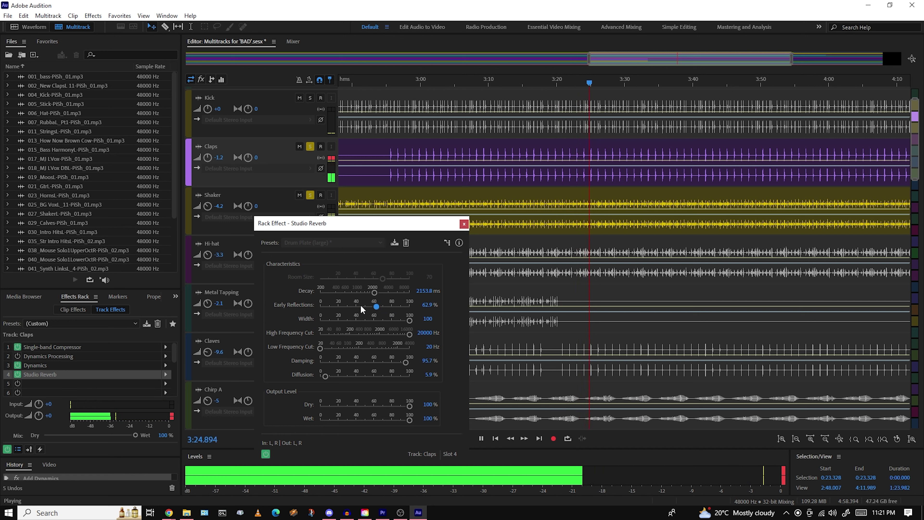
left_click(394, 306)
left_click(344, 305)
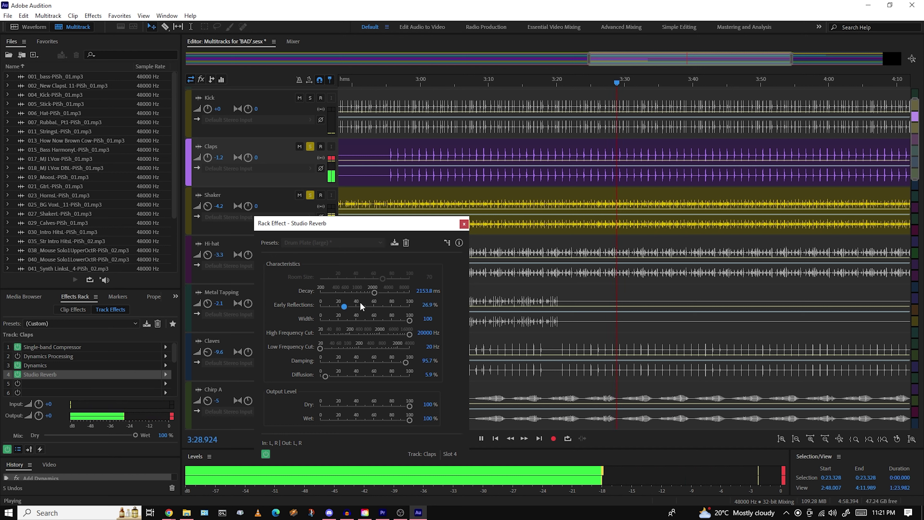
left_click(357, 306)
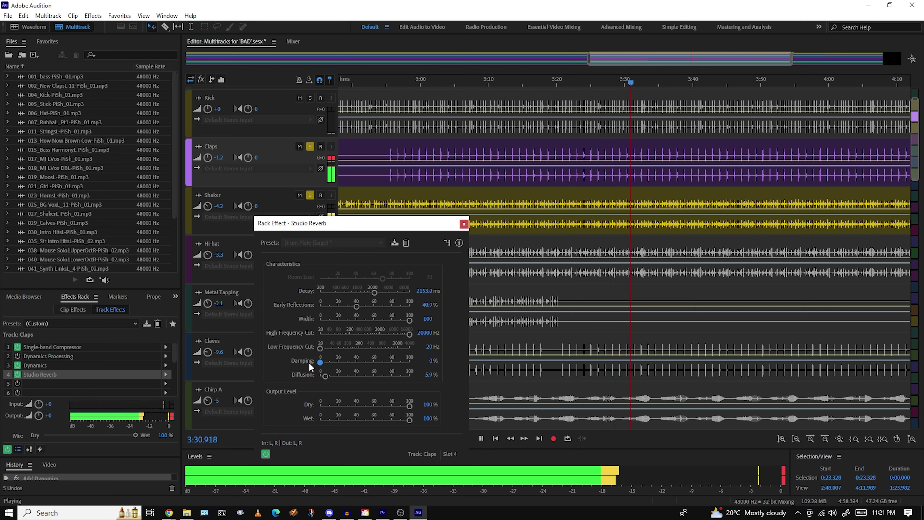
left_click(358, 362)
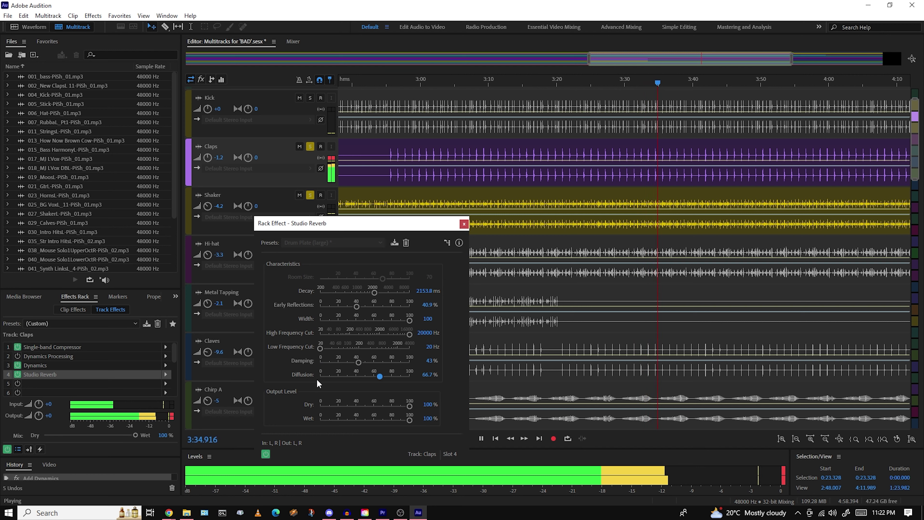
left_click(334, 377)
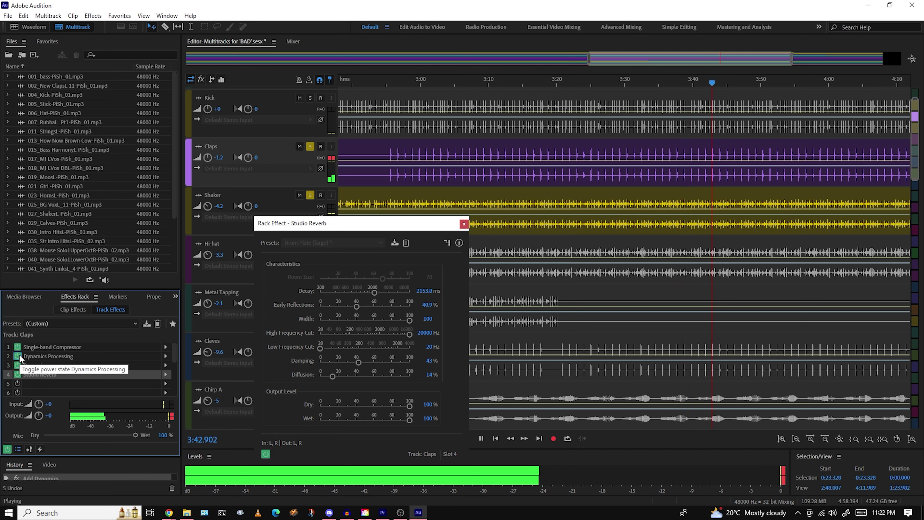
left_click(464, 223)
Clear the Shaker and Claps solos and play the full mix from about 2:55
key("space")
left_click(310, 195)
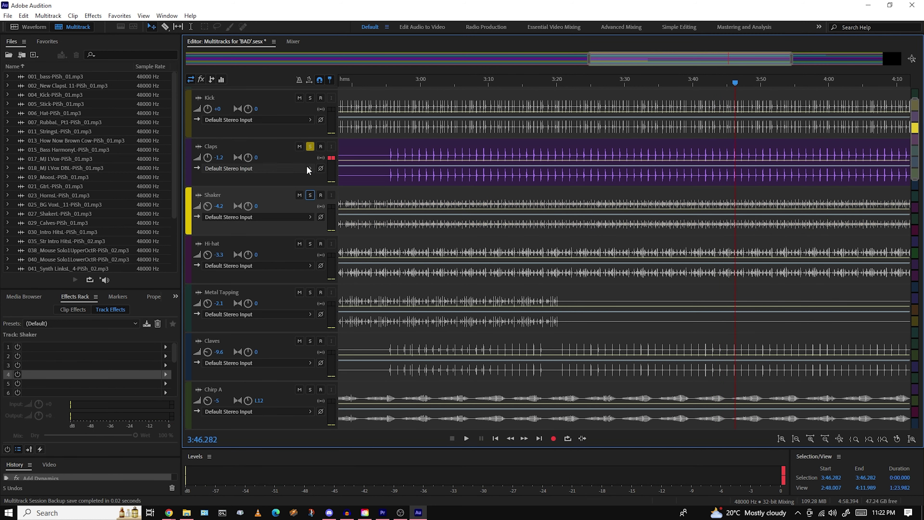
left_click(309, 147)
left_click(388, 84)
key("space")
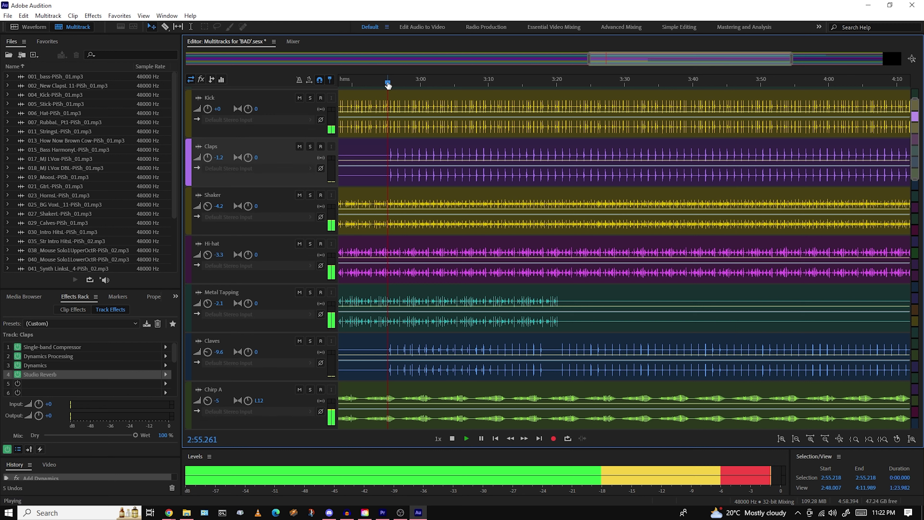
Restart playback near 0:40 and toggle Claps' Dynamics Processing and Dynamics effects to compare
key("space")
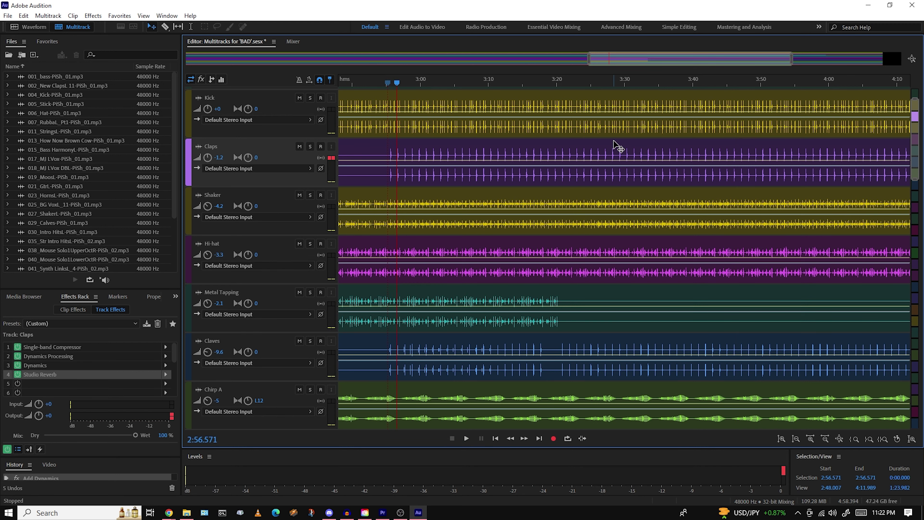
left_click_drag(626, 59, 237, 91)
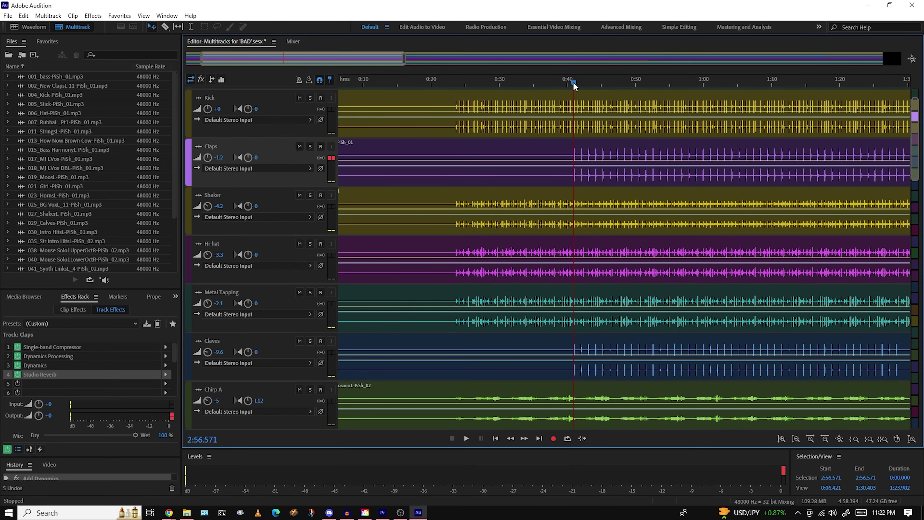
key("space")
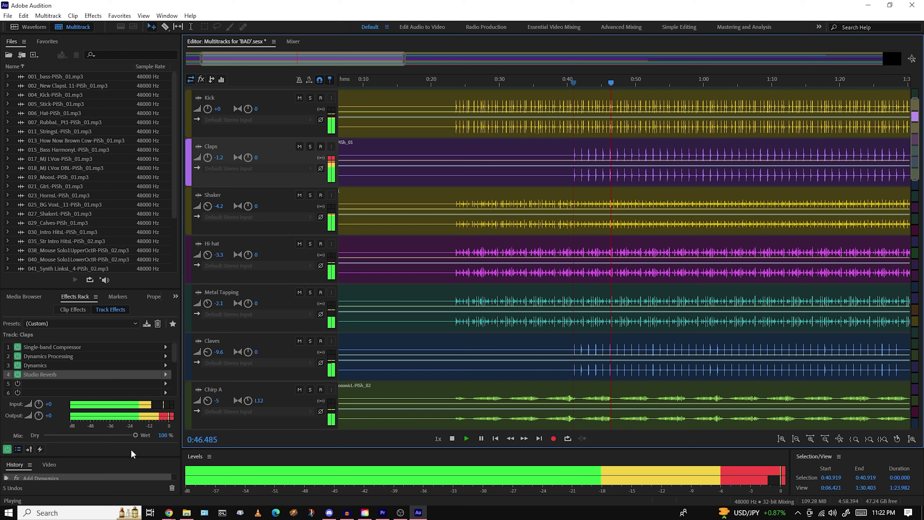
left_click(17, 356)
left_click(17, 365)
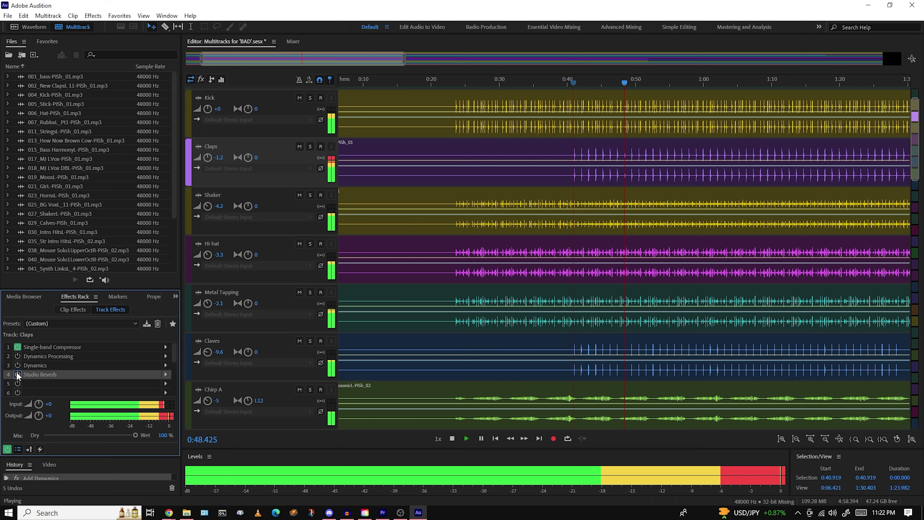
left_click(17, 356)
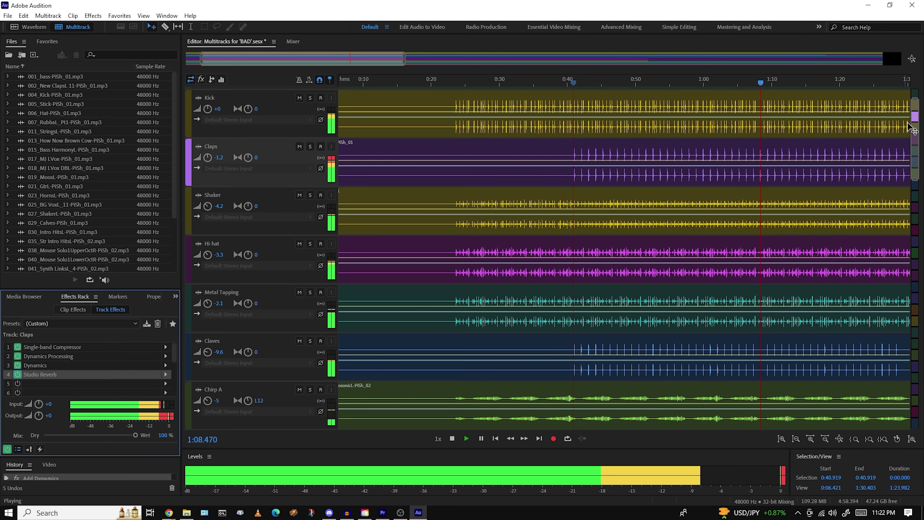
Solo and listen to the Claves, Shaker and Kick tracks in turn, from about 1:09 to 1:57
left_click_drag(913, 112, 912, 128)
key("space")
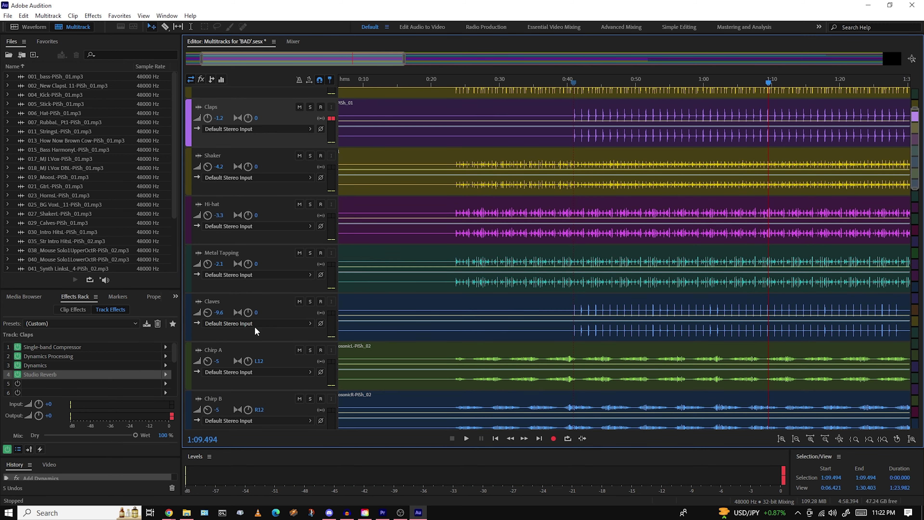
left_click(310, 302)
key("space")
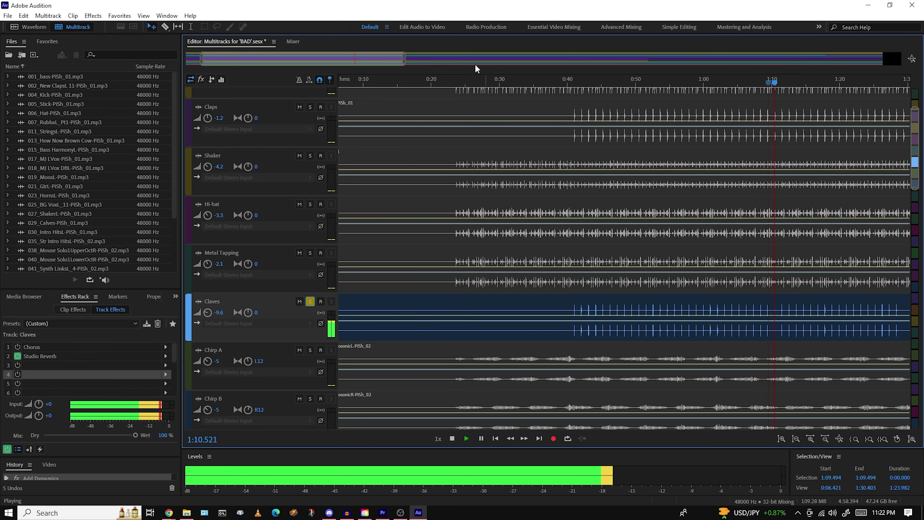
left_click_drag(381, 58, 498, 58)
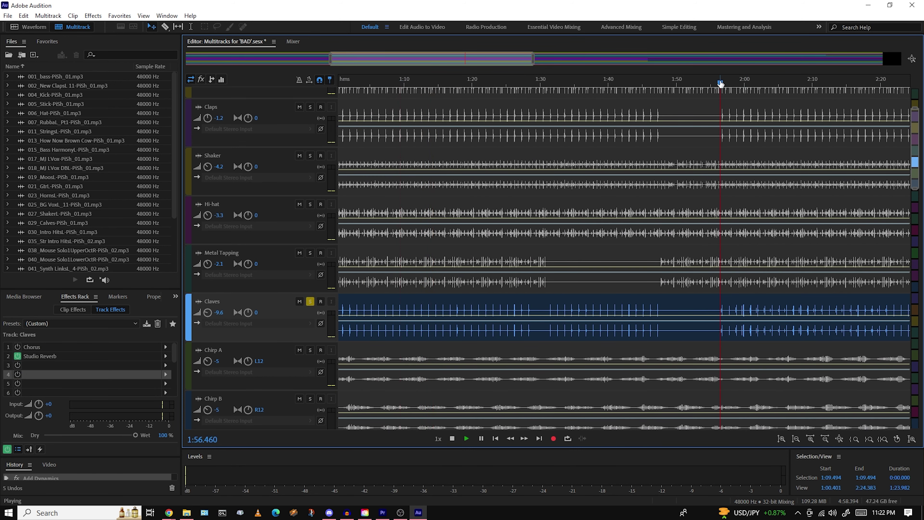
left_click(721, 83)
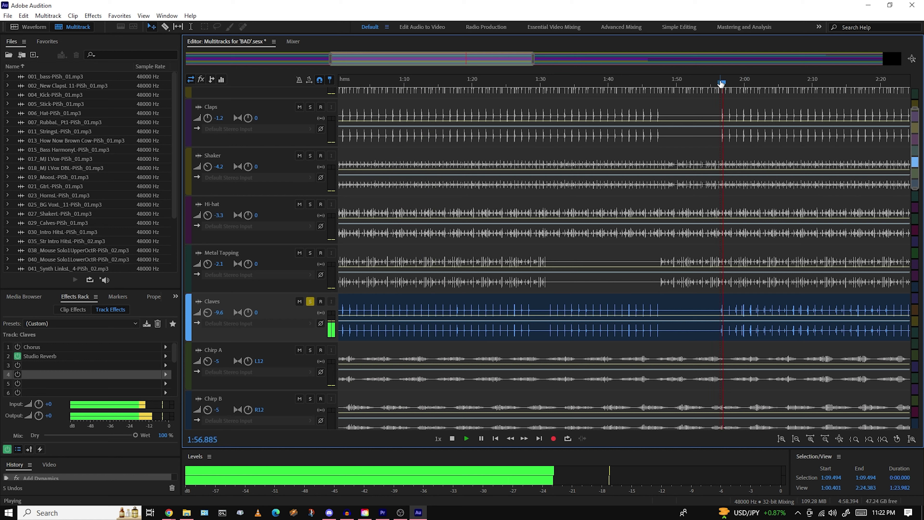
left_click(309, 159)
left_click(310, 156)
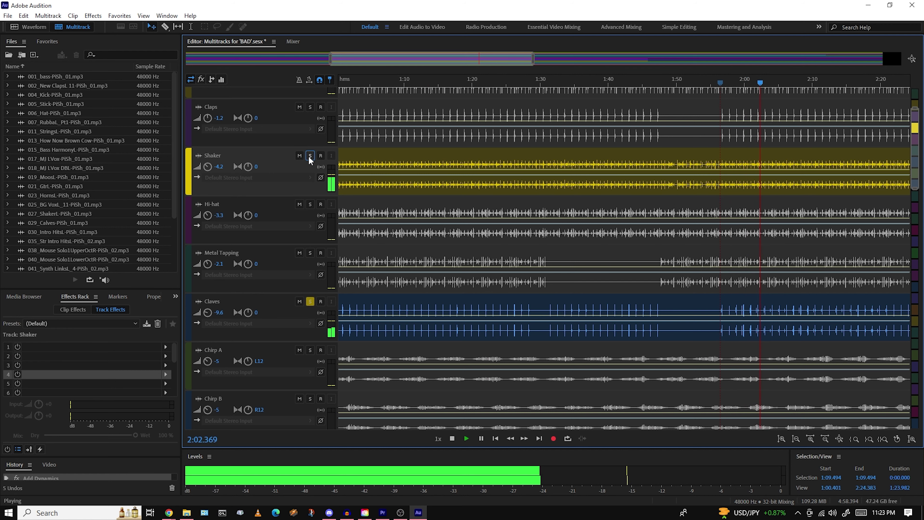
left_click(310, 157)
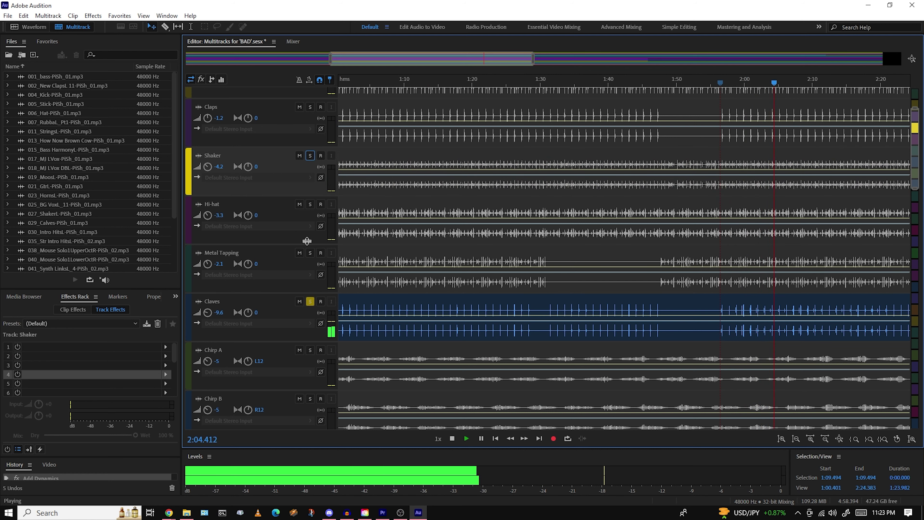
scroll(289, 145, "up", 3)
left_click(311, 140)
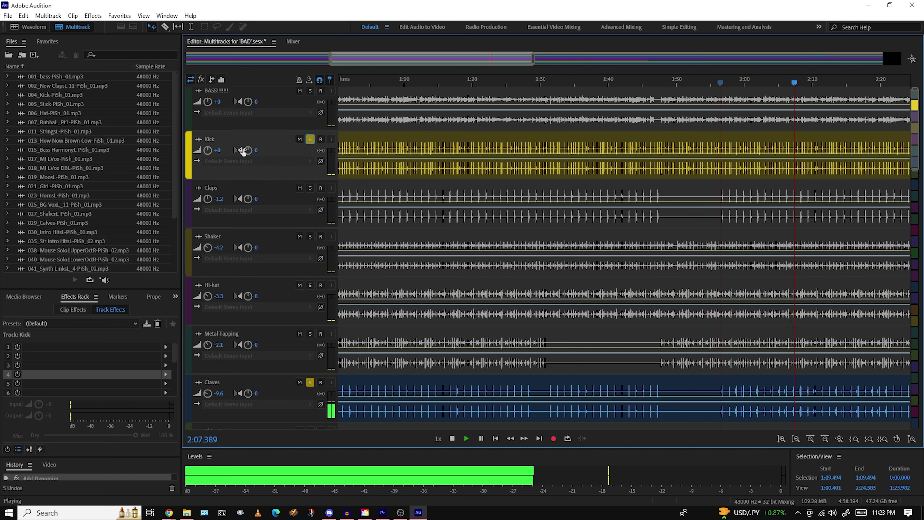
Set the Kick track's volume to +0 dB
left_click(221, 151)
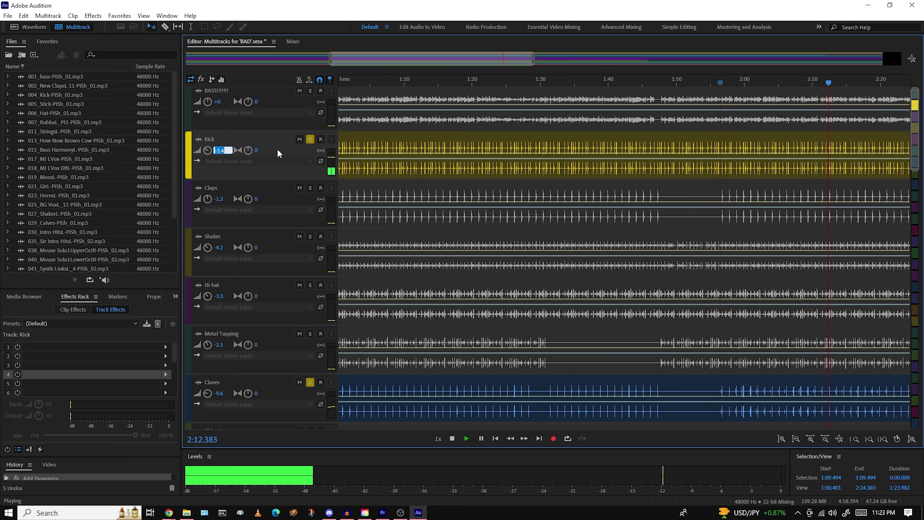
type("0")
key("Return")
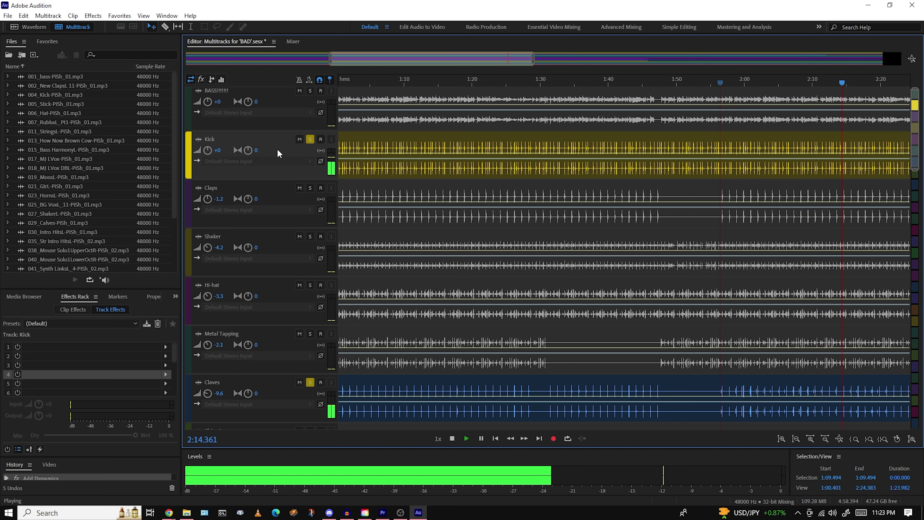
Set the Claves volume to -9 dB, then unsolo Claves and Kick
left_click_drag(222, 396, 284, 397)
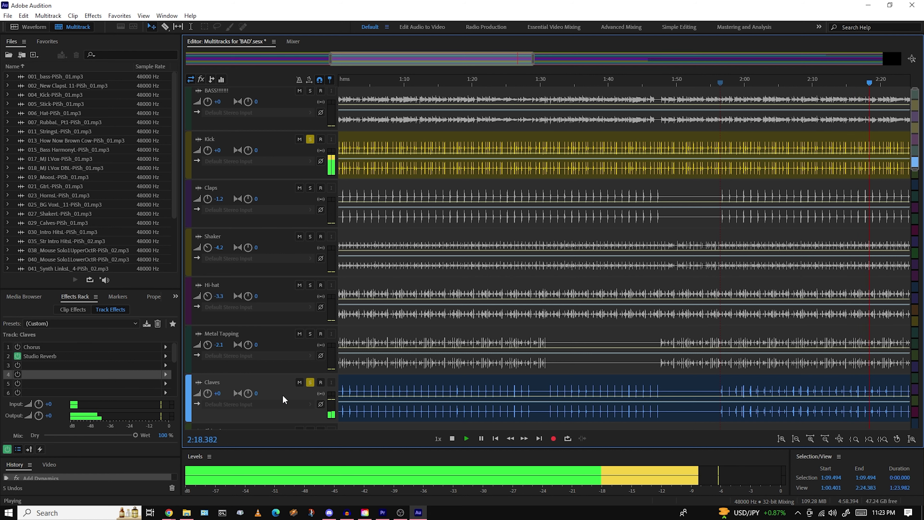
left_click_drag(462, 66, 529, 67)
key("space")
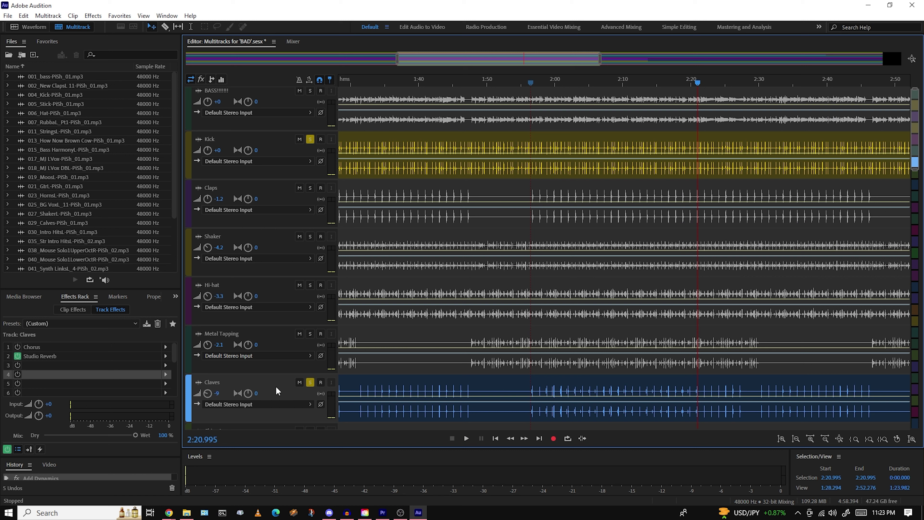
key("space")
key("space")
left_click(310, 382)
left_click(310, 139)
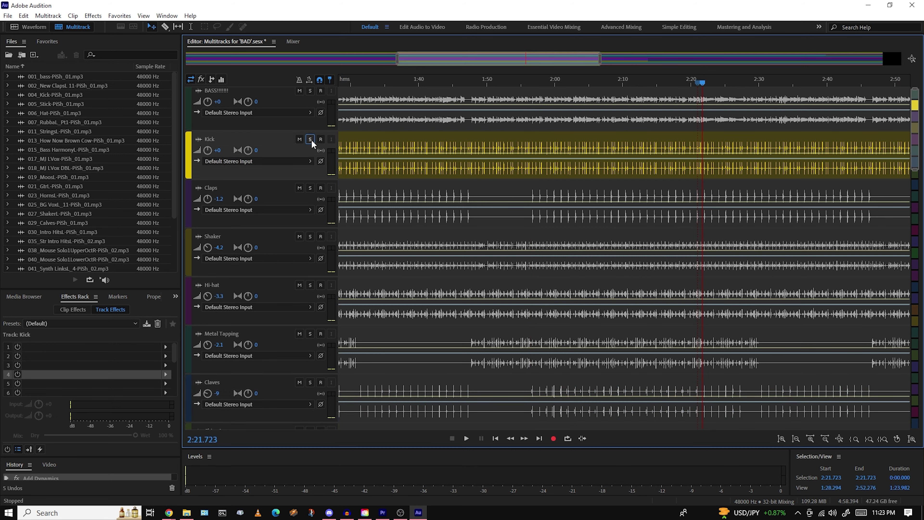
scroll(724, 198, "down", 6)
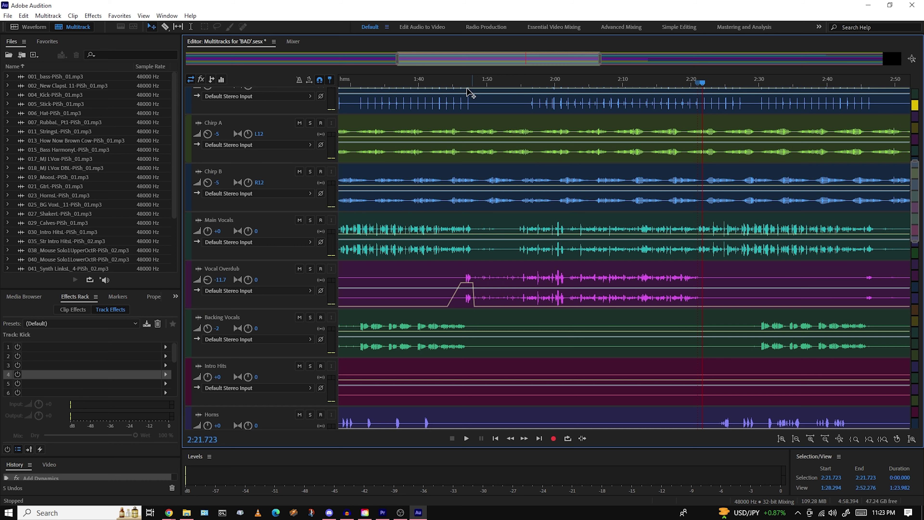
Solo Main Vocals and Vocal Overdub and play the section from 1:44.467
mouse_move(441, 83)
left_mouse_down()
mouse_move(429, 84)
mouse_move(450, 83)
left_mouse_up()
left_click(310, 220)
key("space")
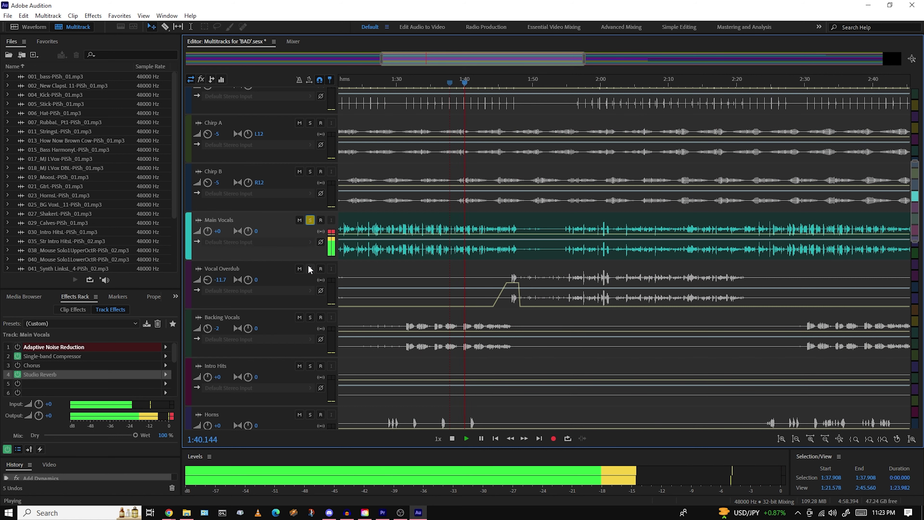
left_click_drag(568, 53, 429, 77)
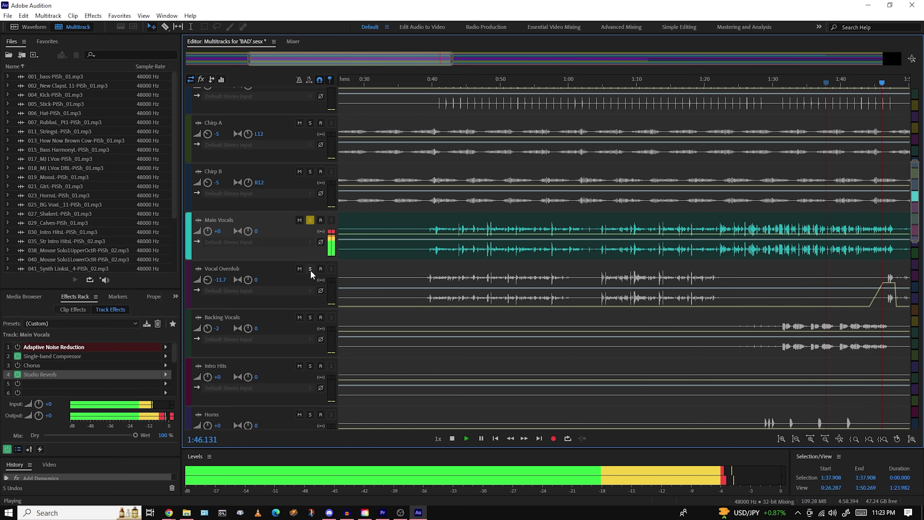
left_click_drag(453, 60, 469, 59)
key("space")
left_click(827, 84)
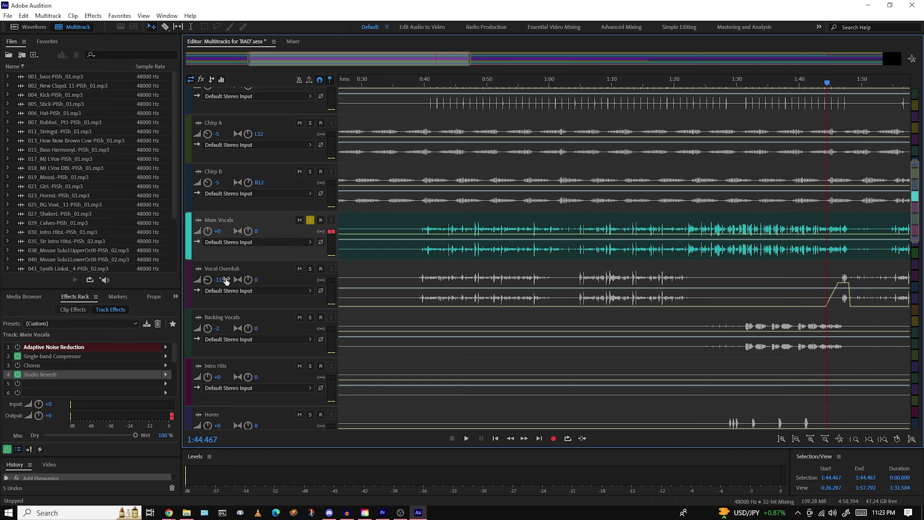
key("space")
left_click(311, 269)
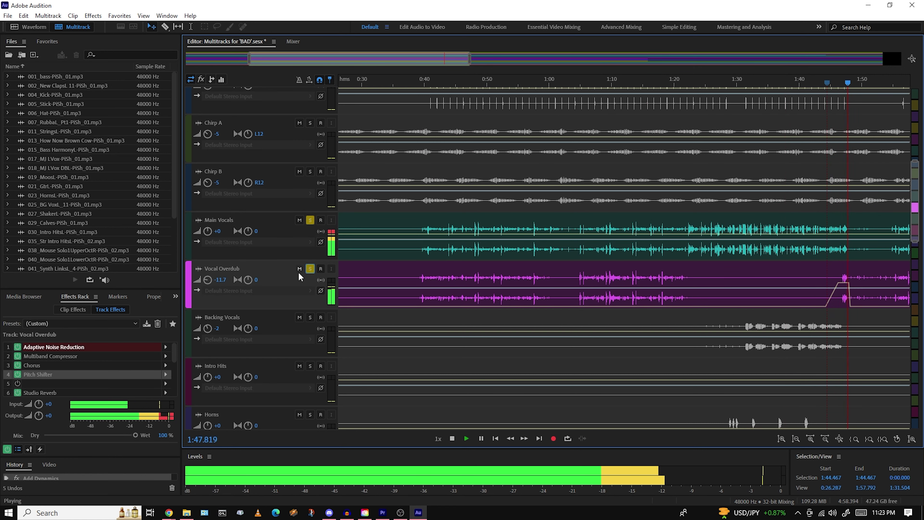
key("space")
Bypass Vocal Overdub's Pitch Shifter and replay from 1:43 to compare
left_click(17, 374)
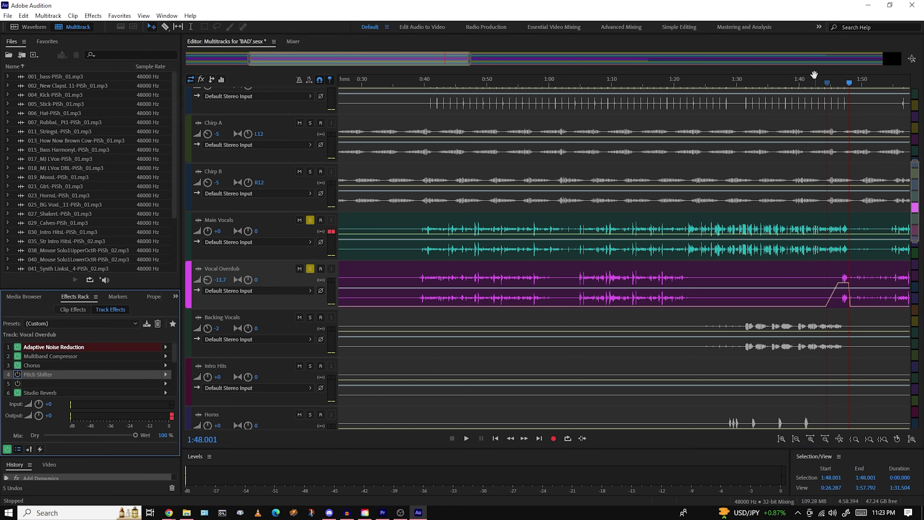
left_click(820, 85)
key("space")
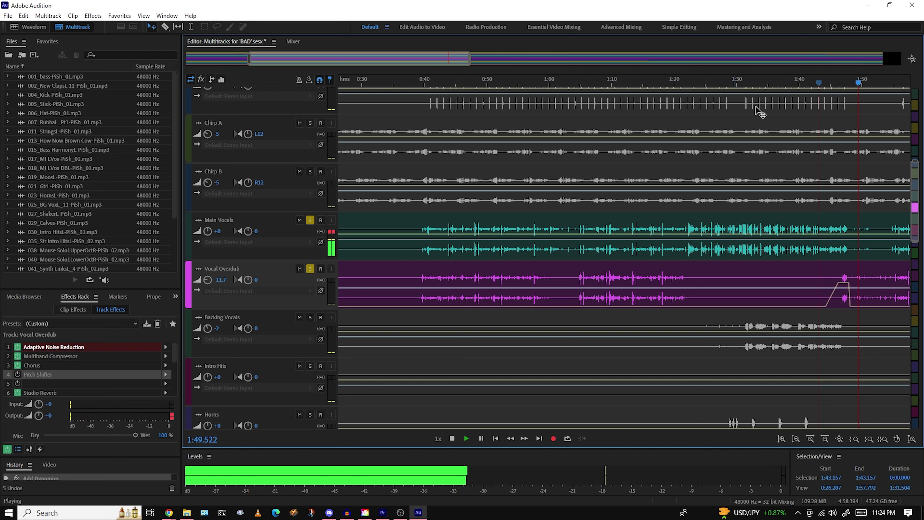
key("space")
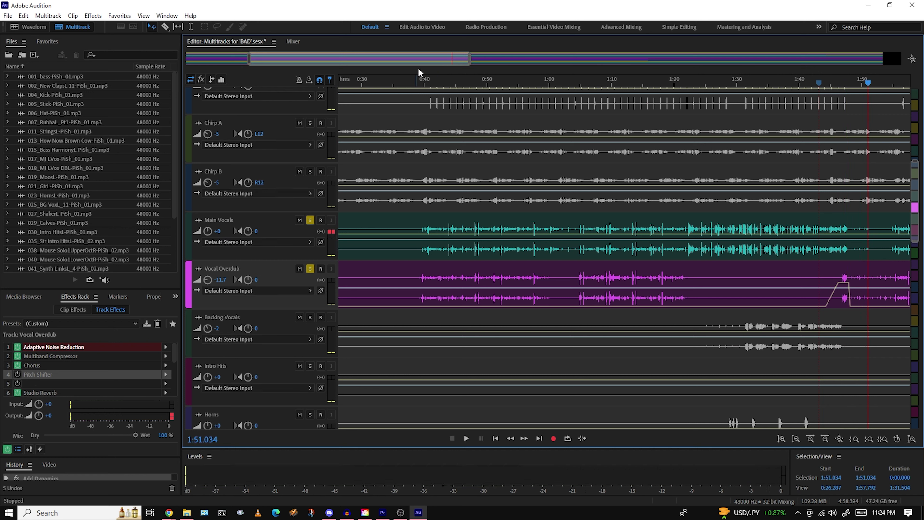
Select all Vocal Overdub envelope keyframes and flatten the envelope to +0 dB
left_click(794, 283)
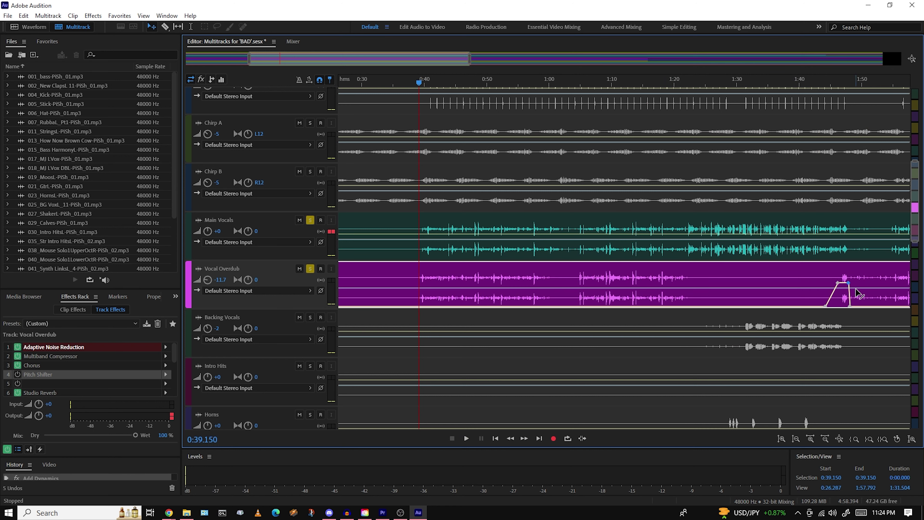
right_click(849, 285)
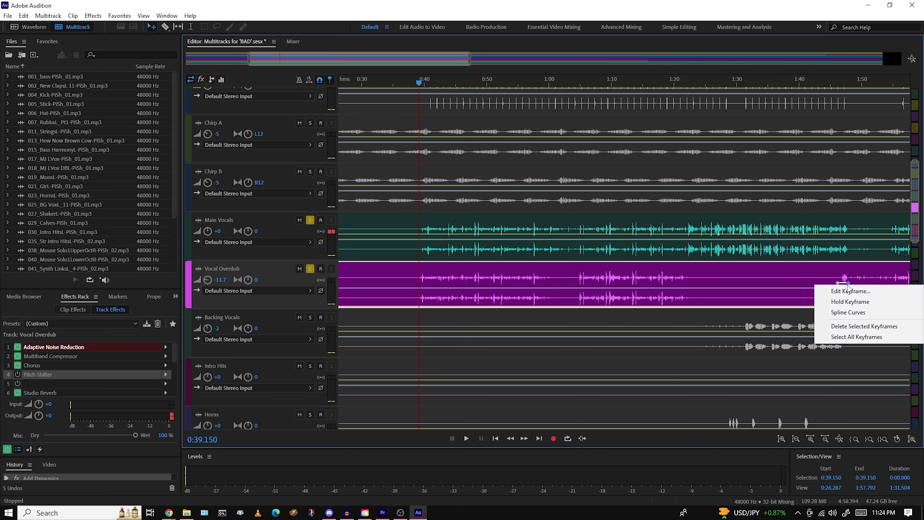
left_click(857, 337)
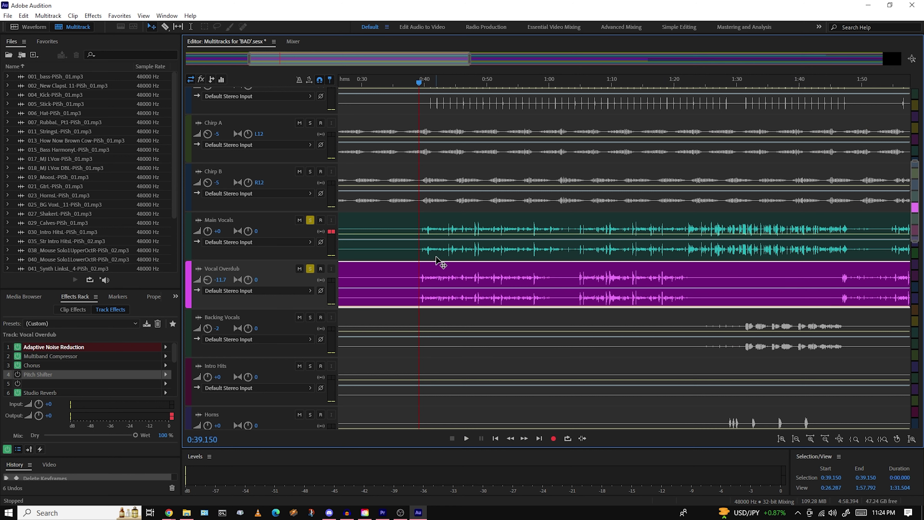
left_click_drag(405, 311, 398, 287)
key("space")
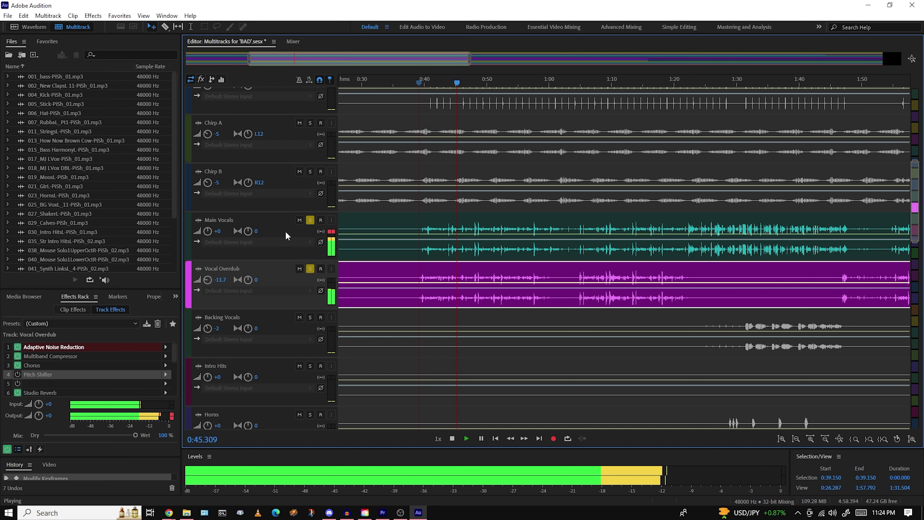
Bypass Vocal Overdub's Chorus effect, toggling the Main Vocals solo off and on to compare
left_click(310, 220)
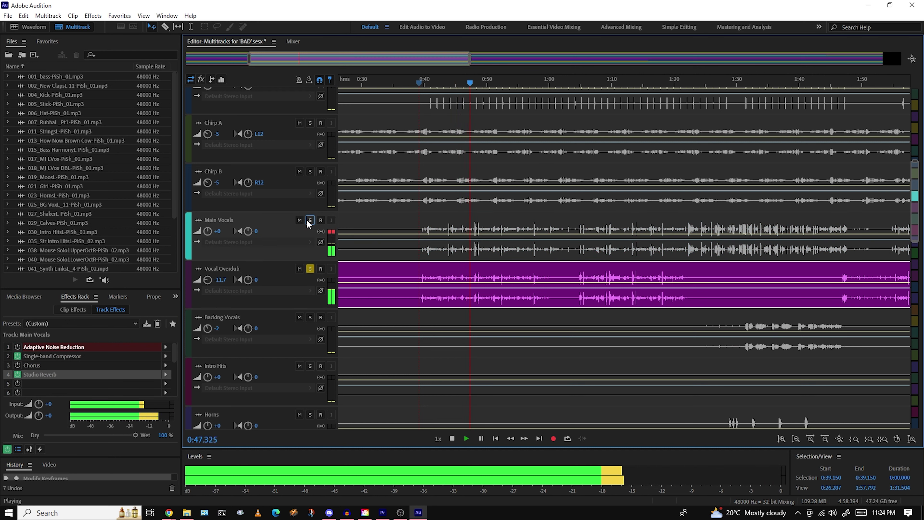
left_click(272, 277)
left_click(17, 365)
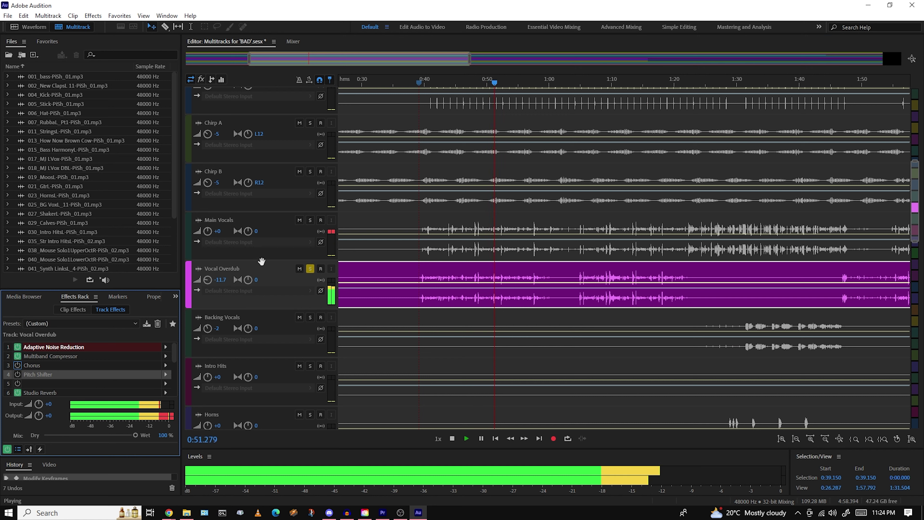
left_click(310, 220)
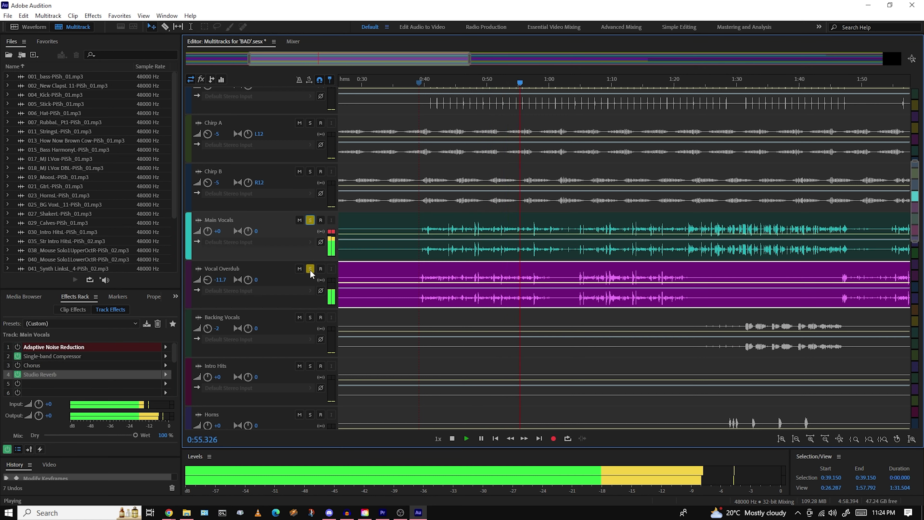
left_click(310, 220)
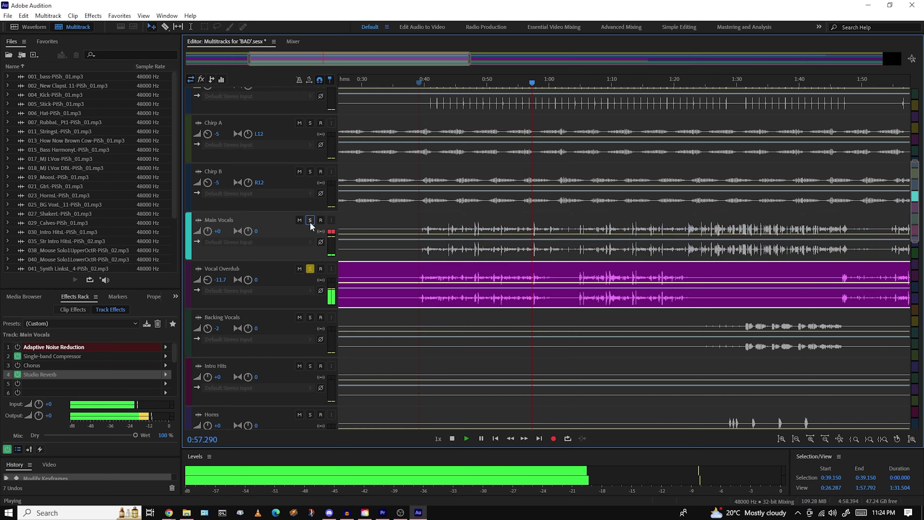
left_click(310, 220)
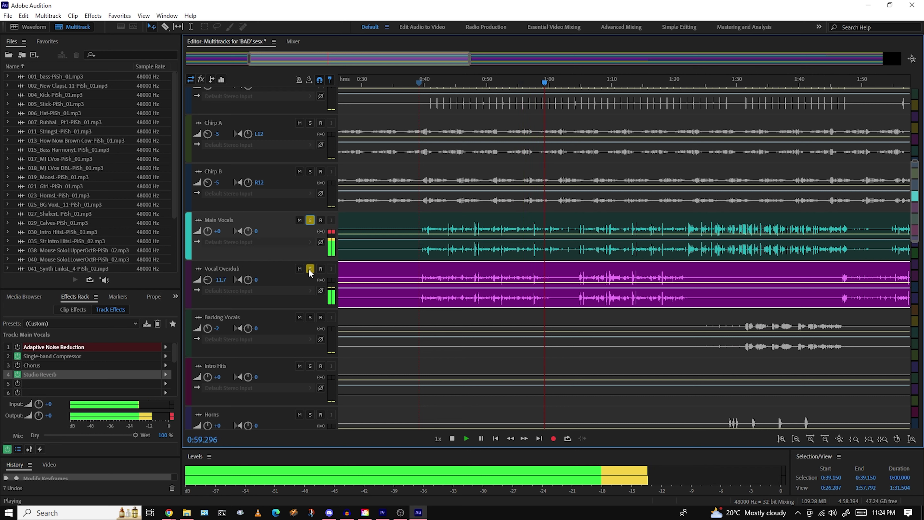
Solo both vocal tracks, undo the envelope flattening and play the restored bump around 1:44
left_click(310, 269)
key("space")
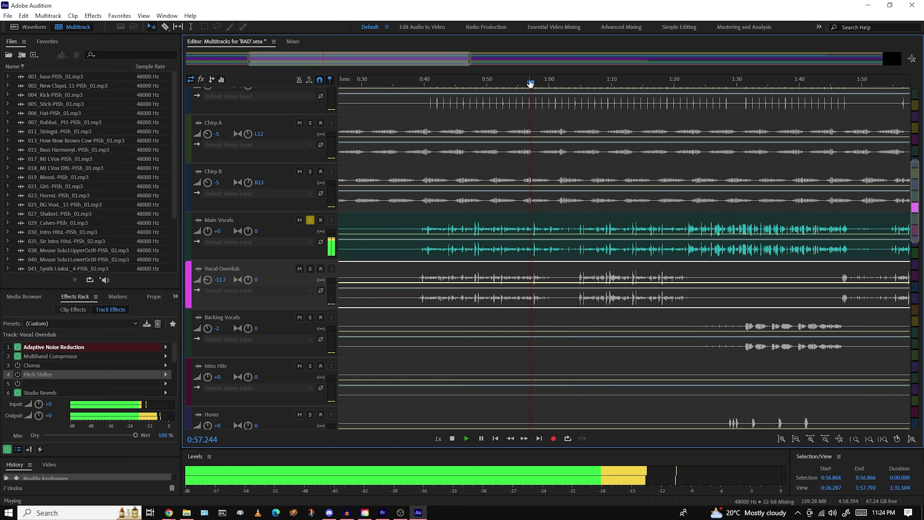
key("space")
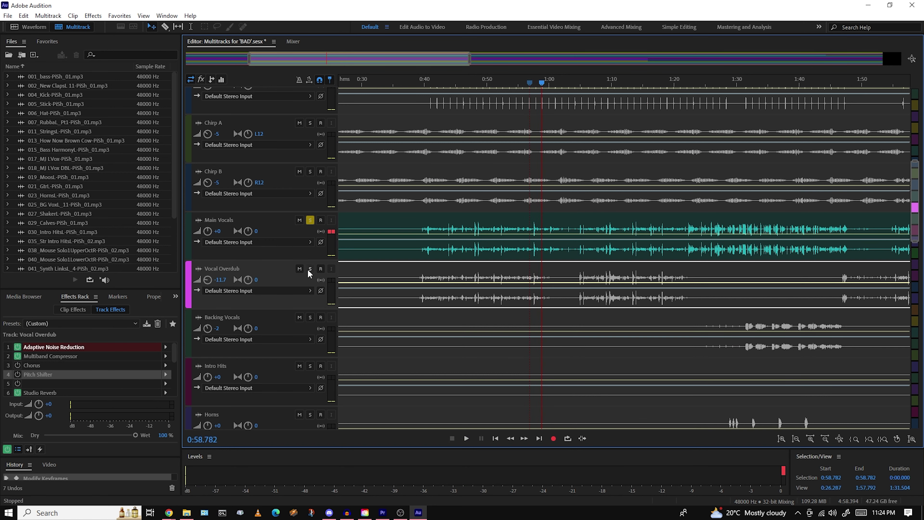
left_click(308, 270)
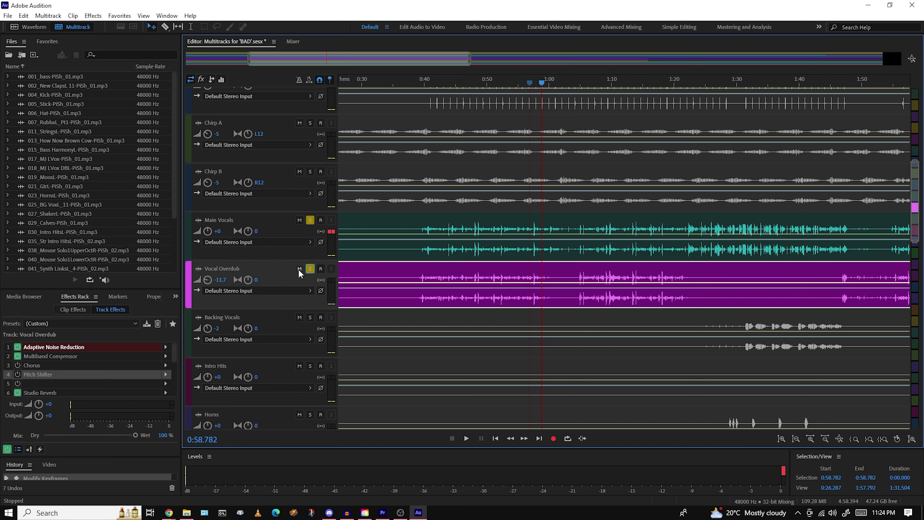
key("ctrl+z")
key("ctrl+z")
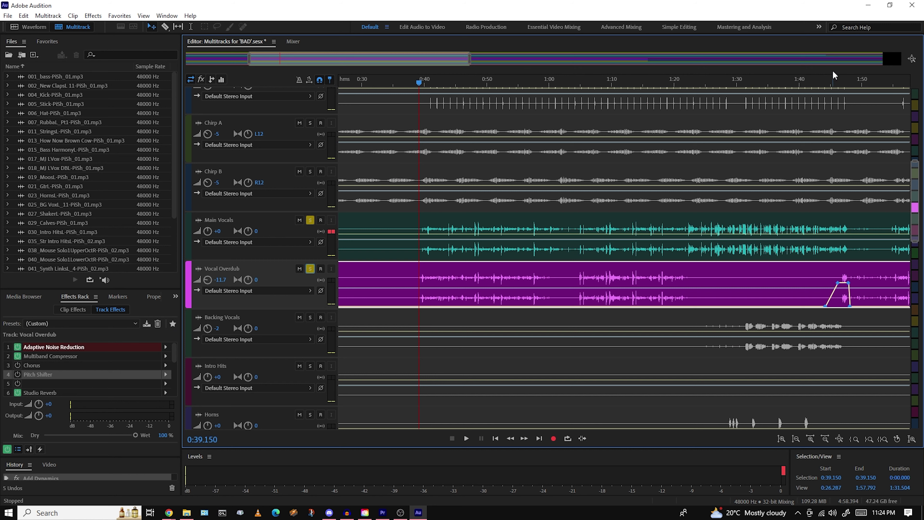
key("space")
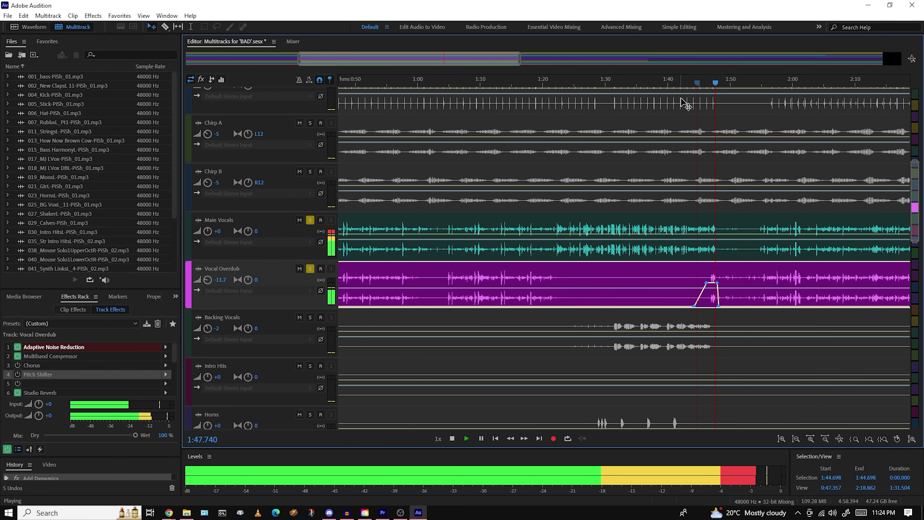
key("space")
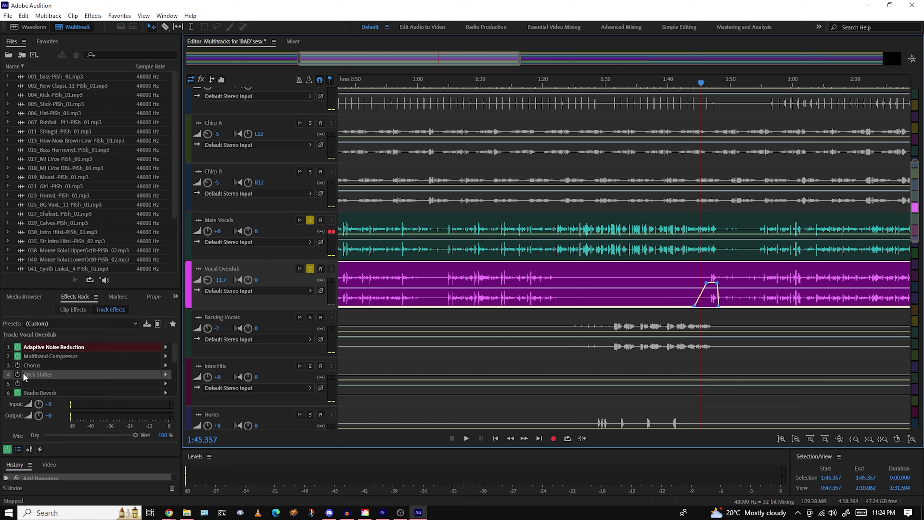
Turn Pitch Shifter back on and add GuitarSuite with the Drum Suite preset in slot 5
left_click(17, 374)
left_click(163, 385)
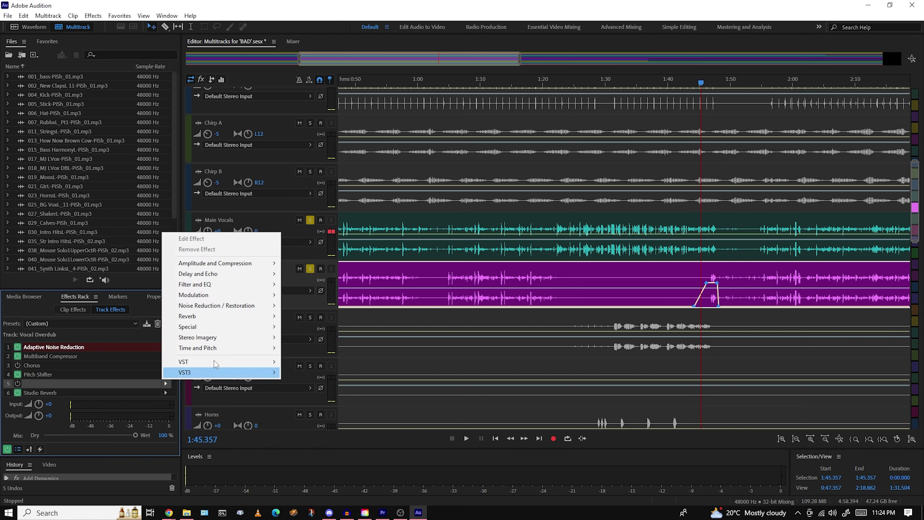
mouse_move(218, 327)
left_click(317, 337)
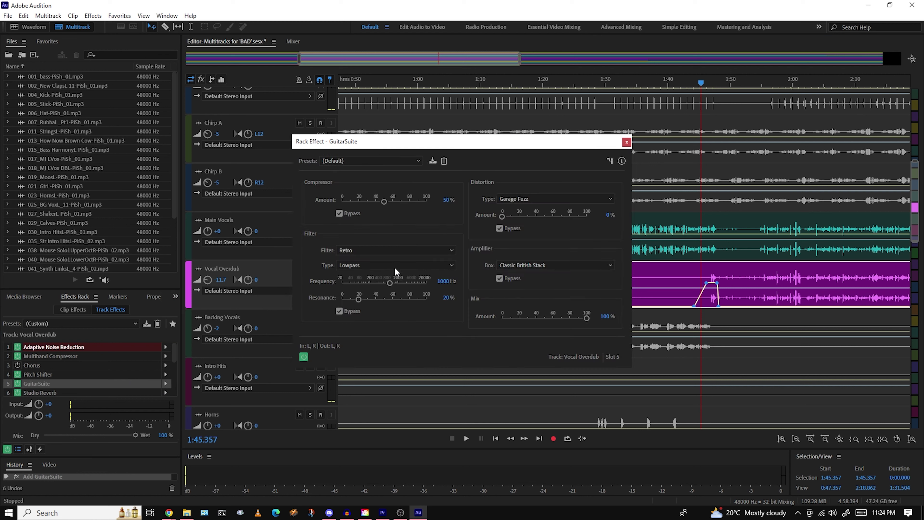
left_click(371, 161)
left_click(387, 208)
key("space")
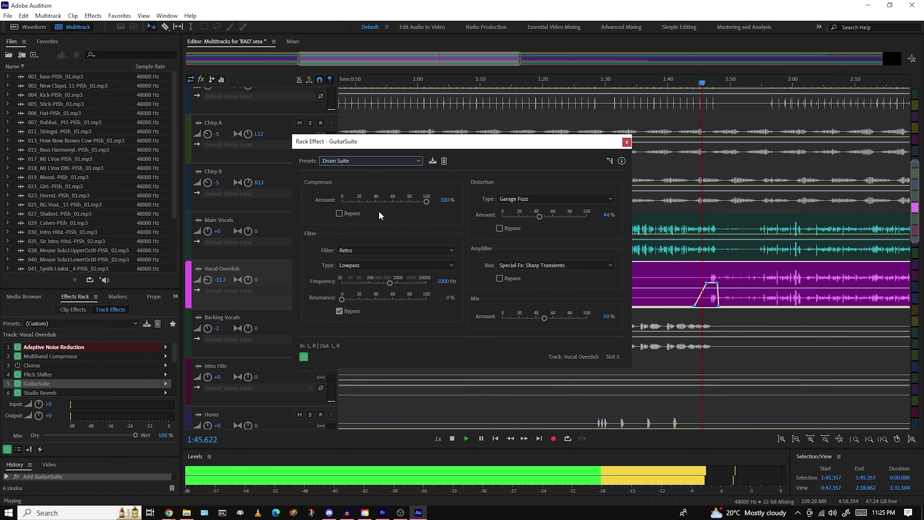
Switch off both GuitarSuite and Pitch Shifter on Vocal Overdub
left_click(626, 142)
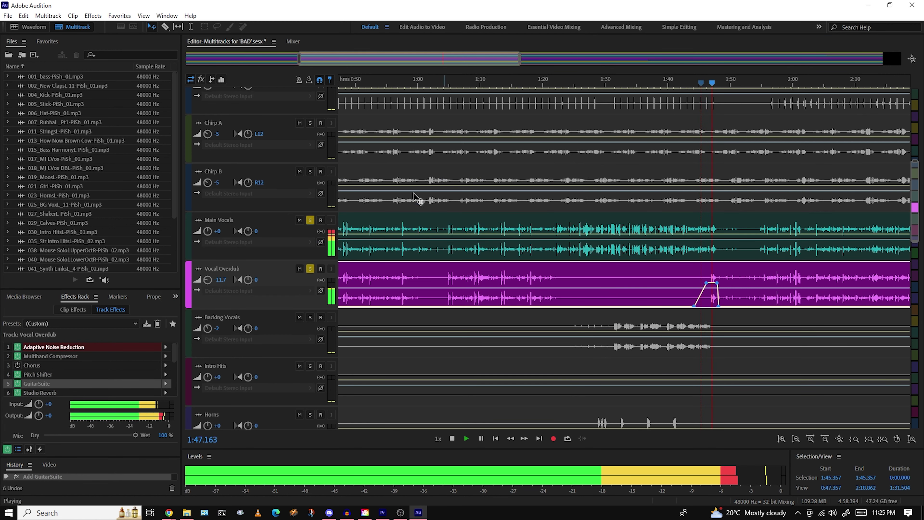
left_click(17, 384)
left_click(17, 374)
key("space")
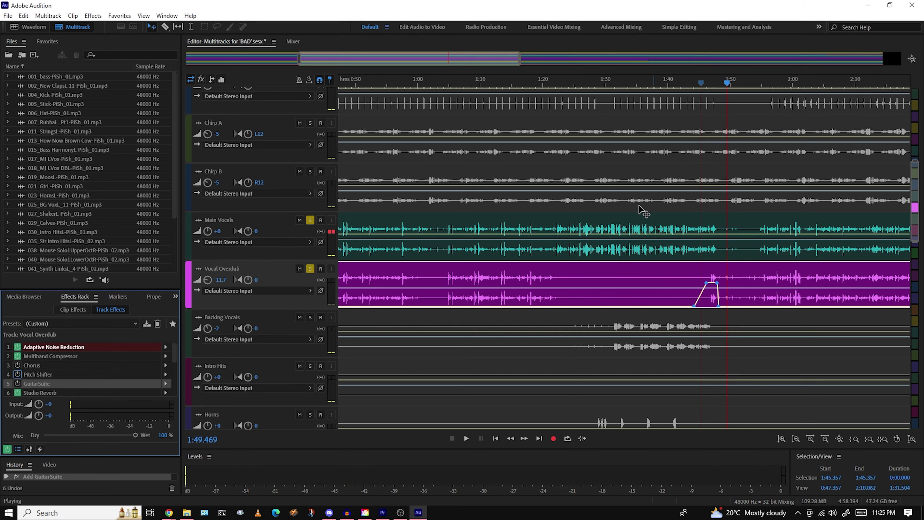
Delete the Chorus, Pitch Shifter and GuitarSuite slots from Vocal Overdub, then solo Backing Vocals
left_click_drag(473, 54, 563, 58)
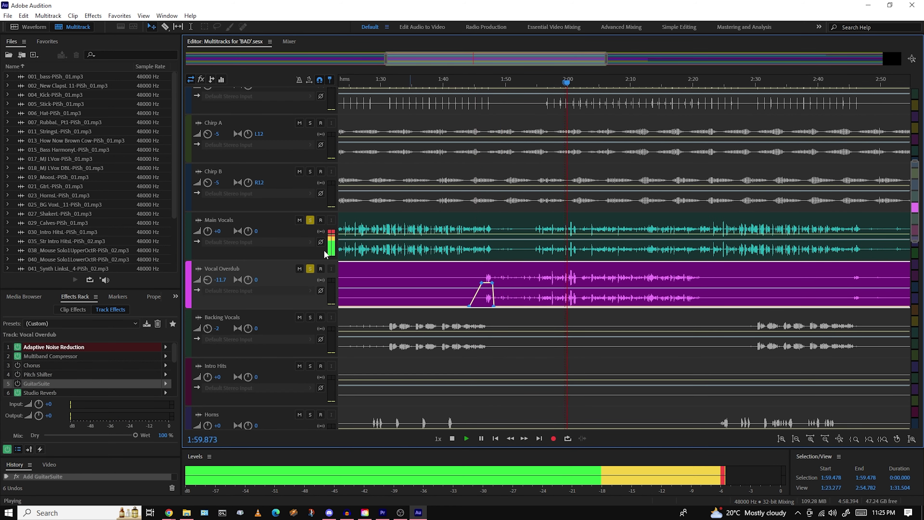
right_click(86, 365)
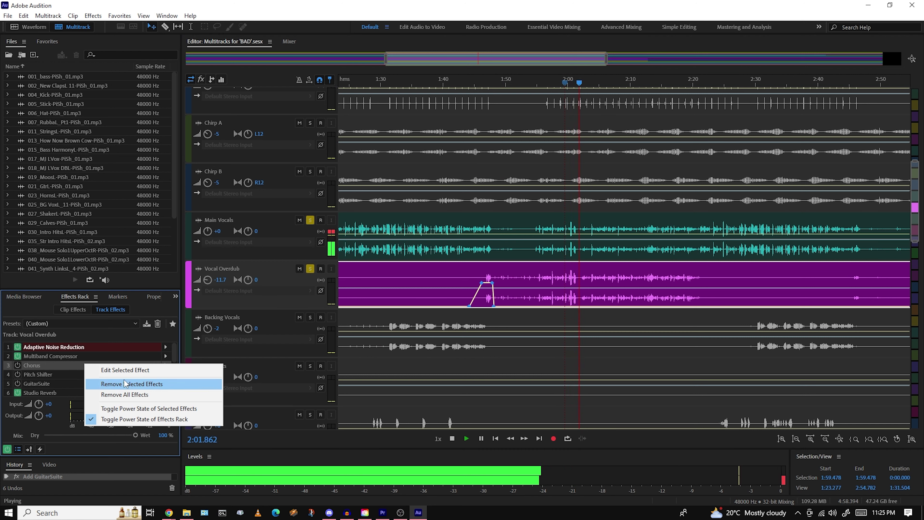
left_click(54, 374)
left_click(58, 383, "shift")
key("Delete")
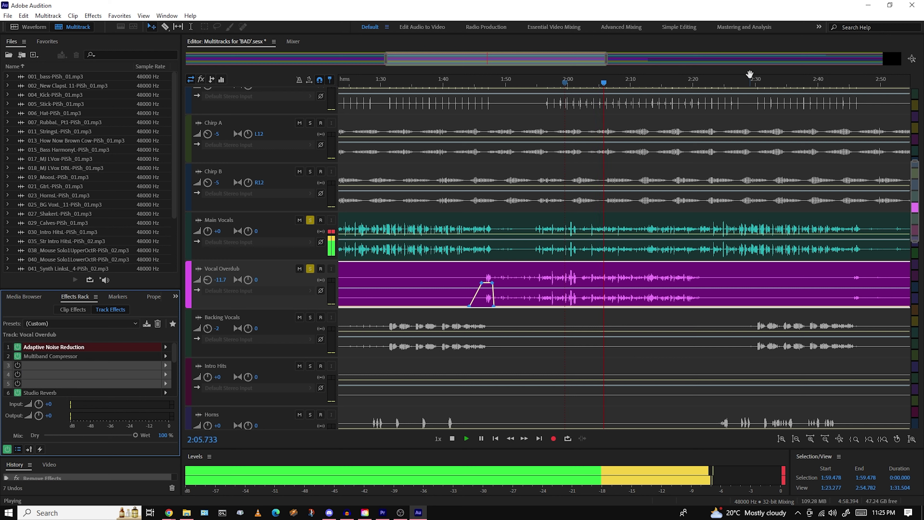
left_click(716, 81)
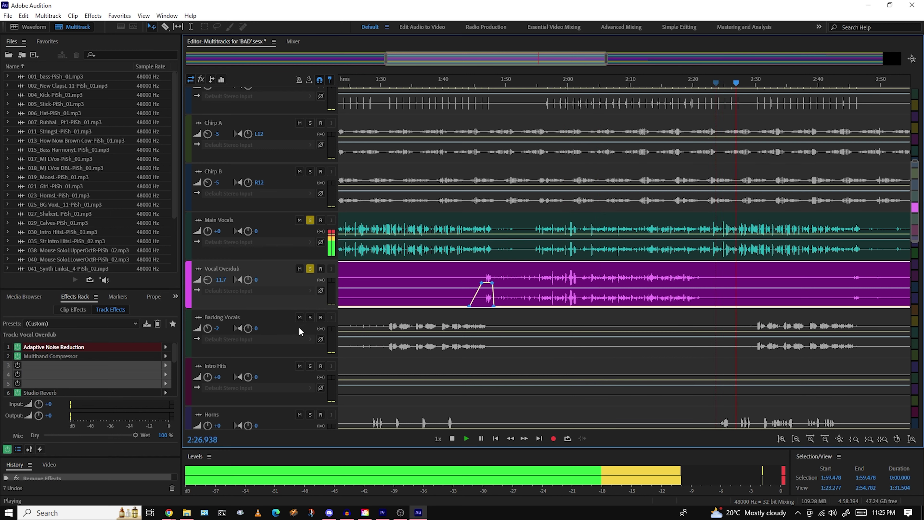
left_click(309, 318)
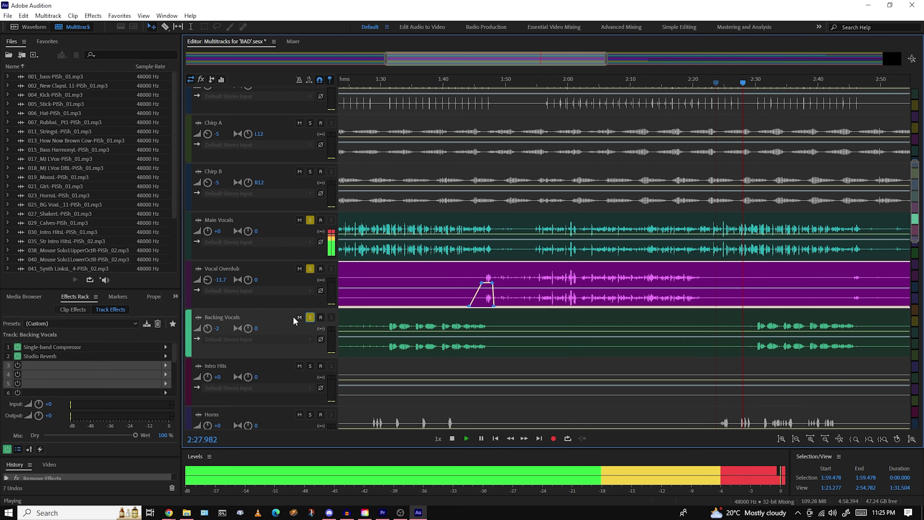
Unsolo Vocal Overdub and Main Vocals, select Backing Vocals' Studio Reverb, and play from 3:21
left_click(310, 269)
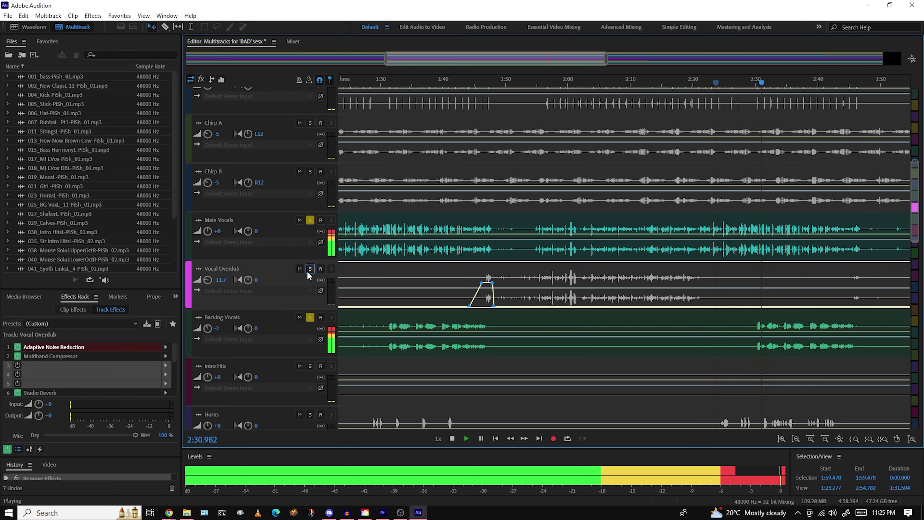
left_click(311, 221)
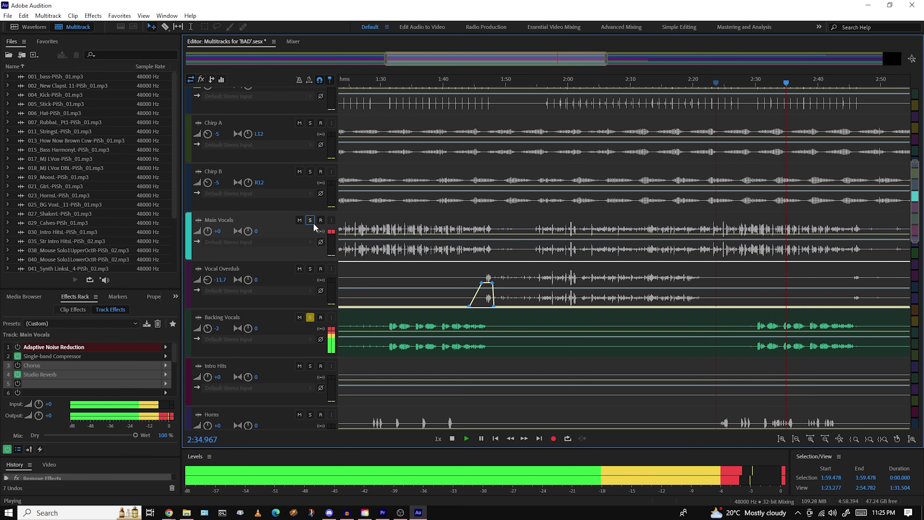
left_click(274, 318)
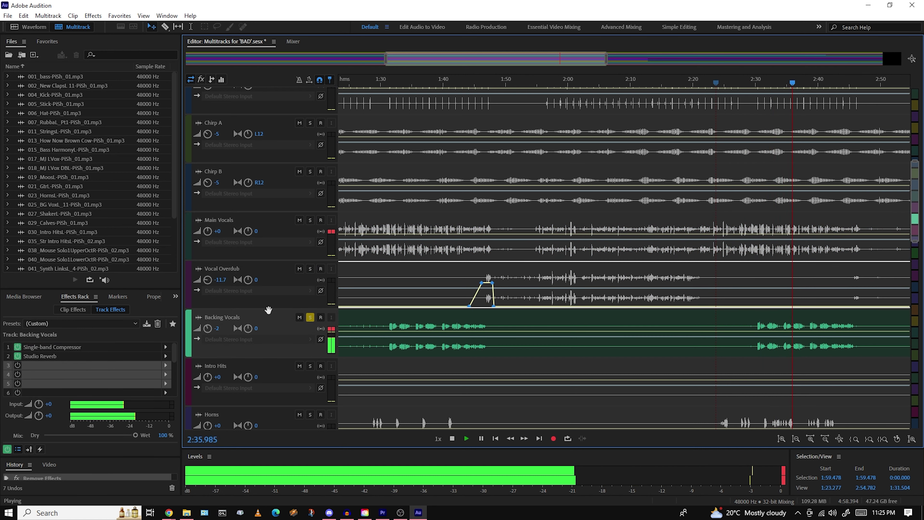
left_click(66, 356)
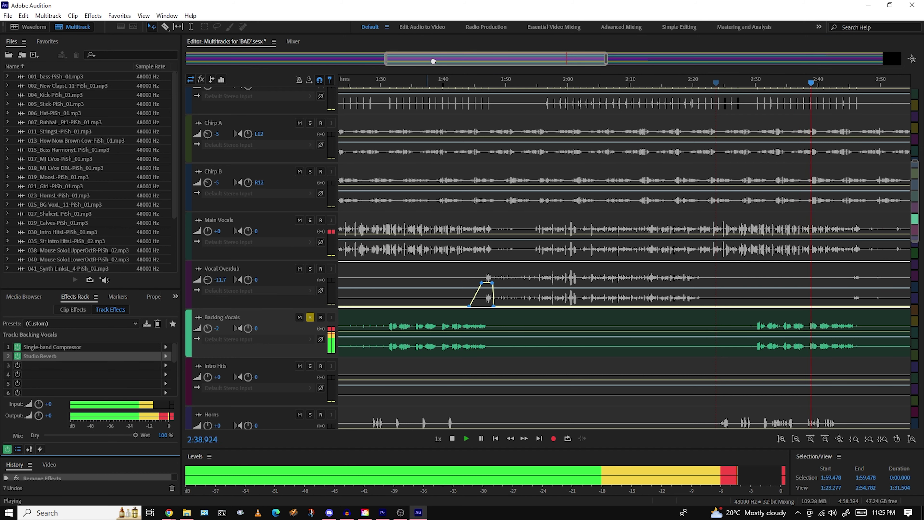
left_click_drag(439, 61, 558, 64)
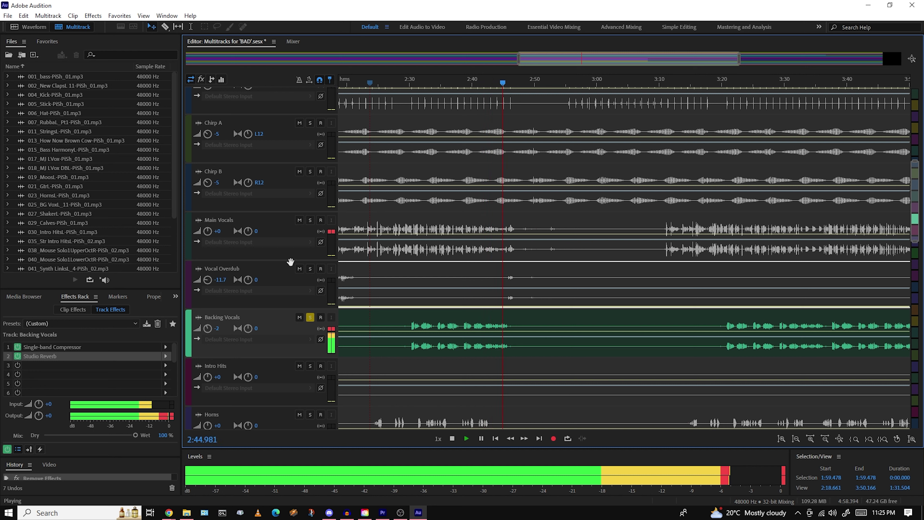
key("space")
key("space")
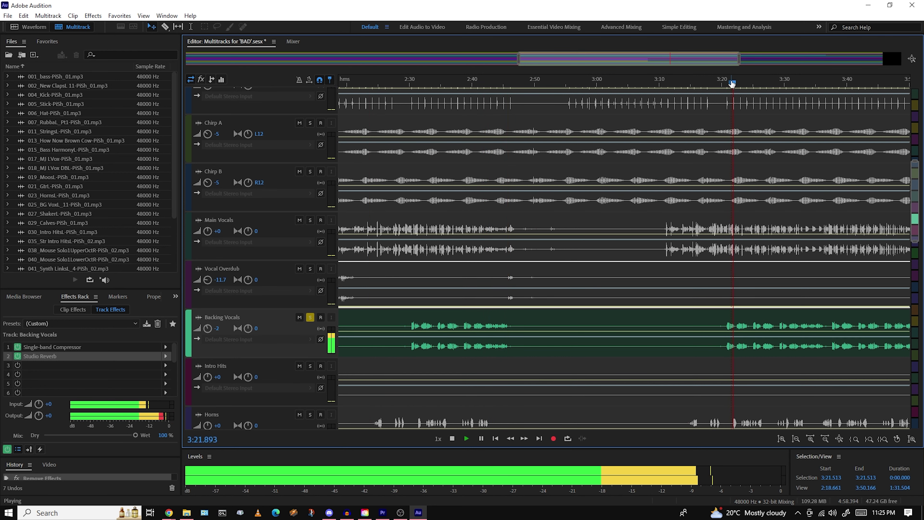
key("space")
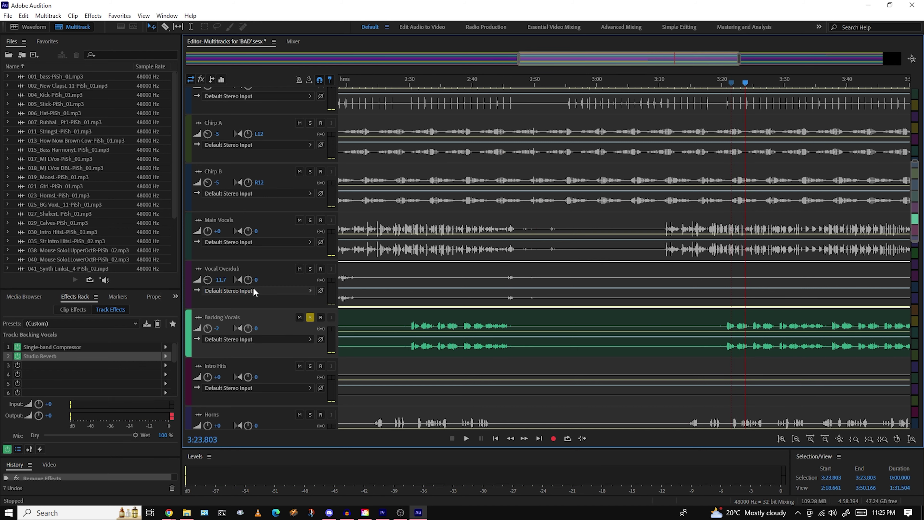
Unsolo Backing Vocals and audition the Intro Hits track solo near the song's start
left_click(310, 317)
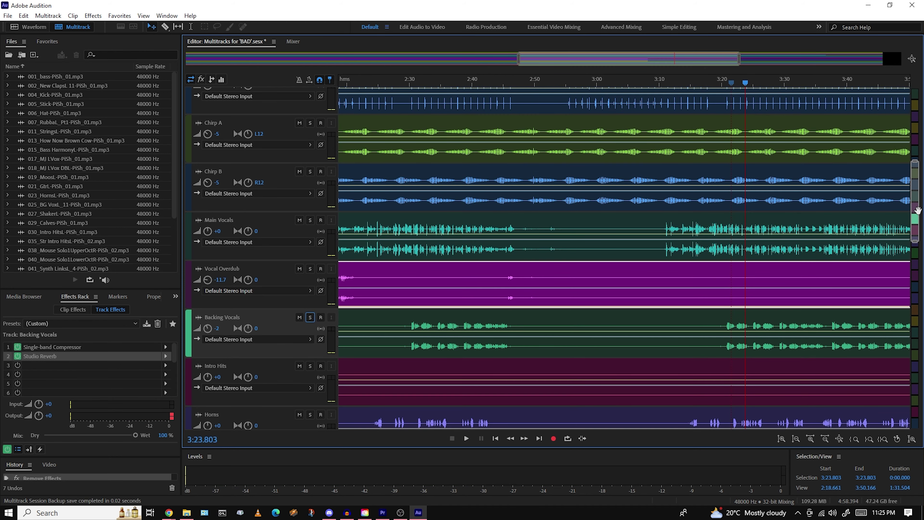
left_click_drag(915, 210, 915, 137)
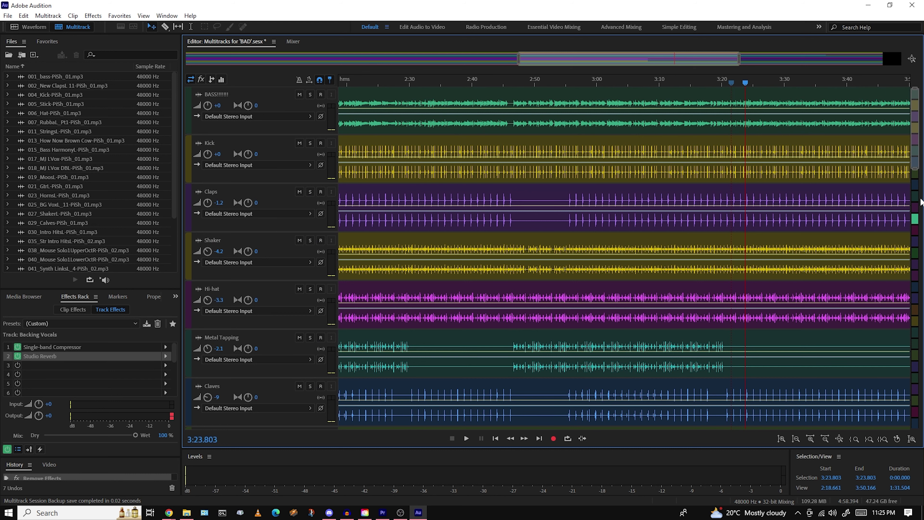
left_click_drag(915, 170, 922, 195)
left_click_drag(915, 150, 910, 227)
scroll(747, 340, "down", 3)
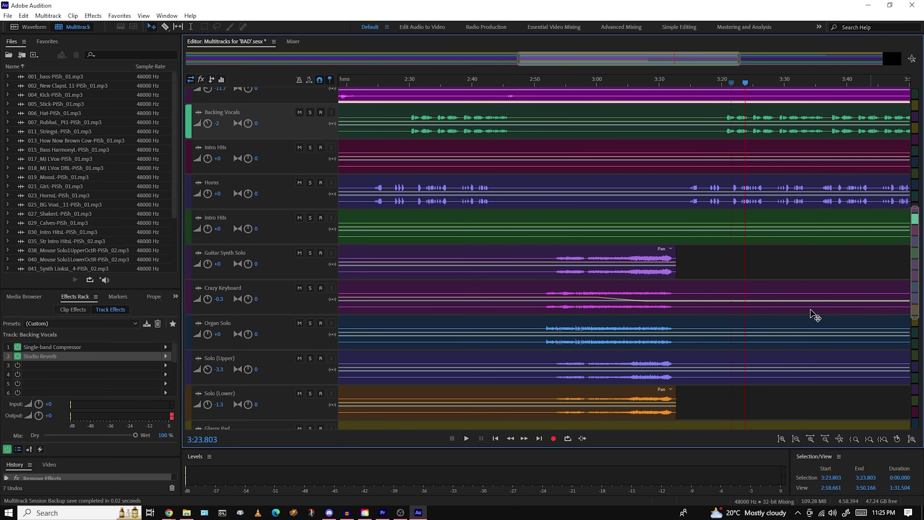
left_click_drag(594, 60, 244, 82)
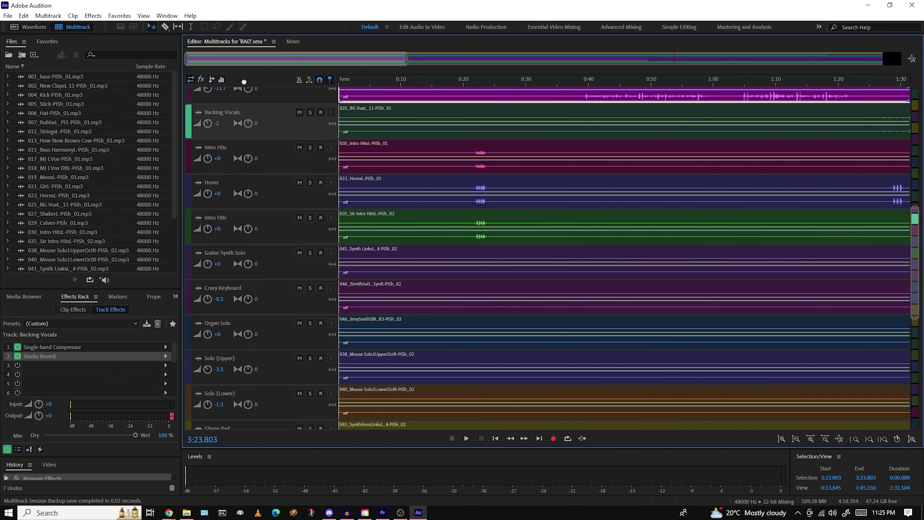
left_click(311, 148)
key("space")
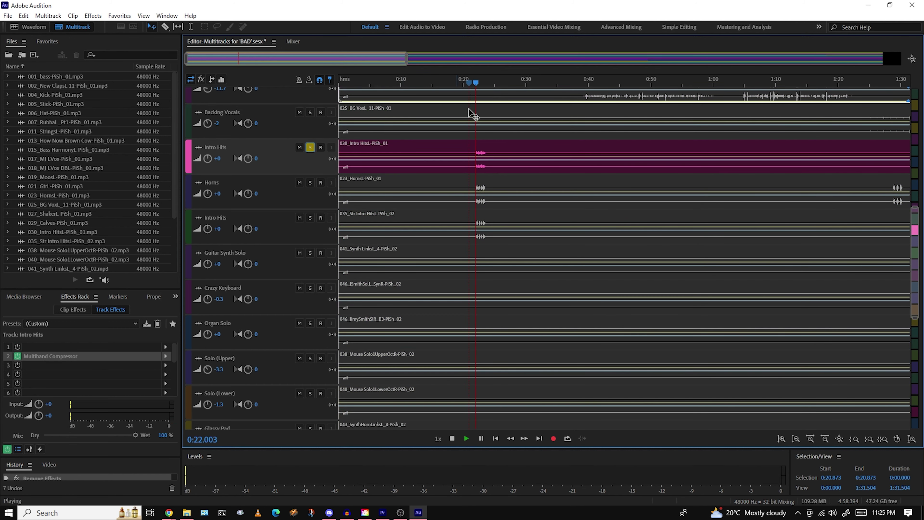
key("space")
left_click(470, 82)
Solo Horns and compare it from 0:21 with its Dynamics effect off and back on
left_click(310, 182)
left_click(311, 147)
key("space")
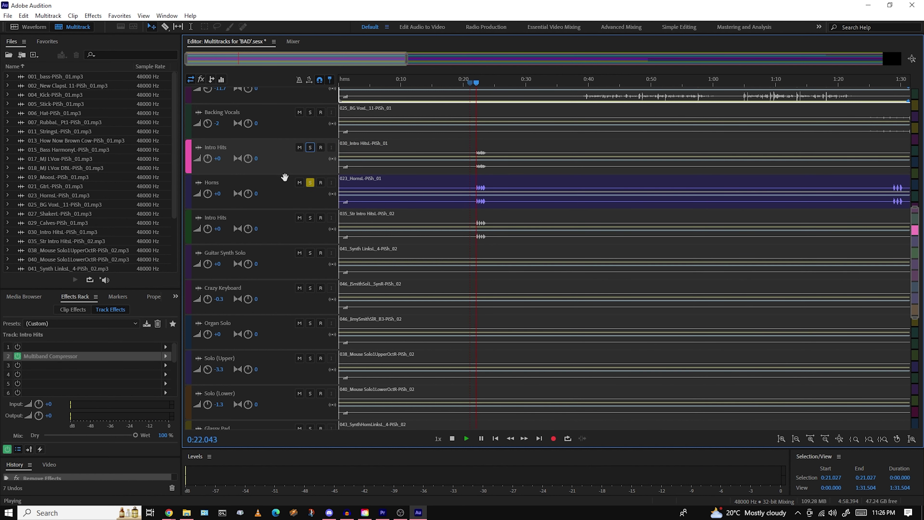
key("space")
left_click(274, 181)
left_click(17, 348)
left_click(473, 83)
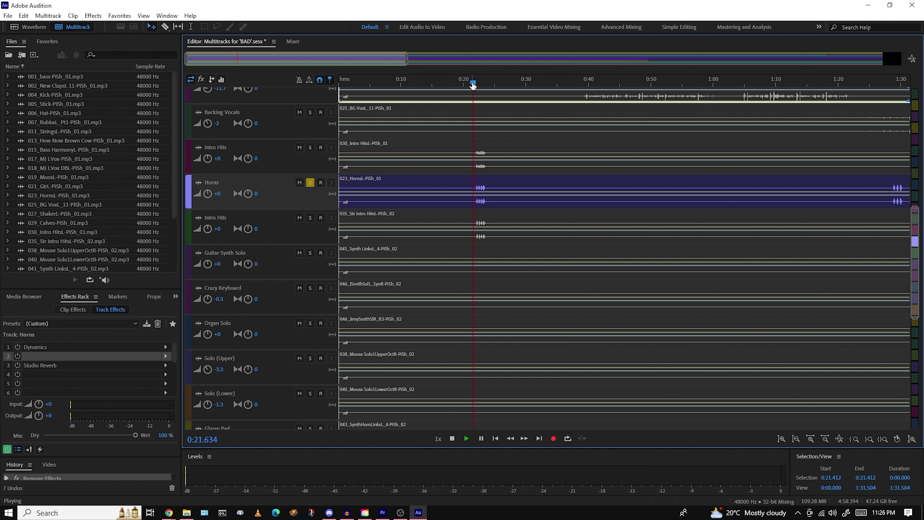
key("space")
left_click(17, 348)
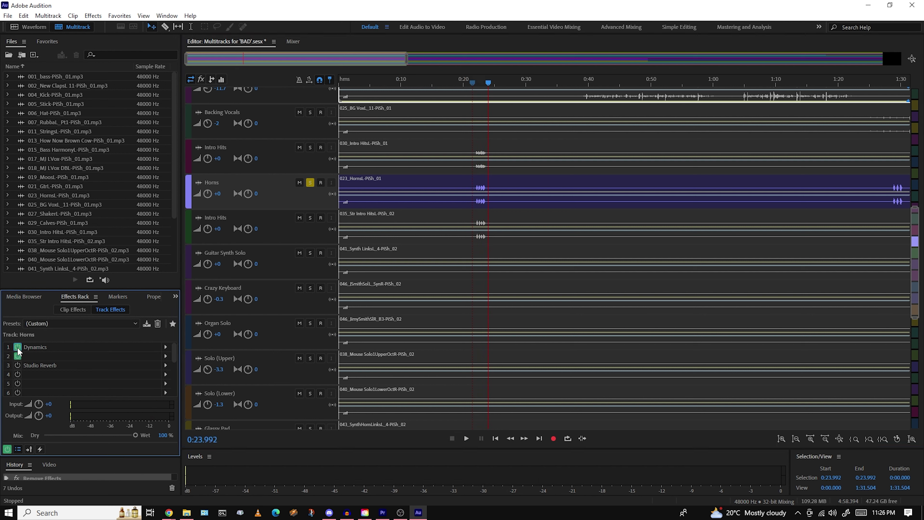
Move Studio Reverb to slot 2 and play from 0:21.566 with Horns and both Intro Hits soloed
left_click_drag(25, 364, 35, 351)
left_click(309, 218)
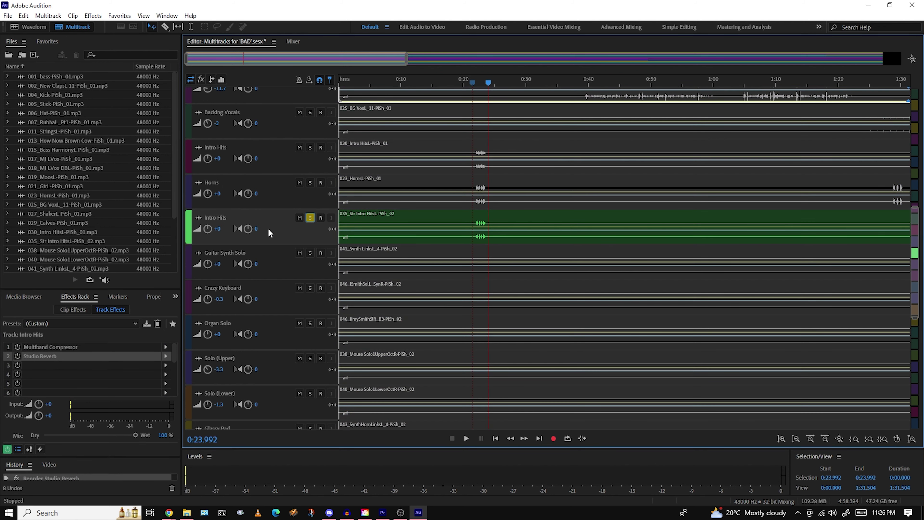
left_click(473, 83)
left_click(310, 182, "ctrl")
left_click(310, 147, "ctrl")
key("space")
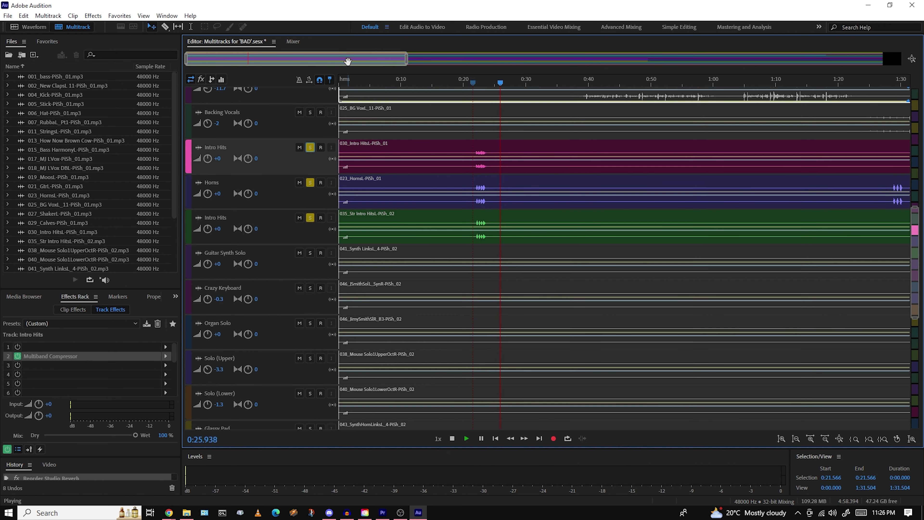
Unsolo Horns and both Intro Hits tracks and move the playhead to 0:40
key("space")
left_click_drag(921, 240, 918, 359)
scroll(339, 290, "up", 10)
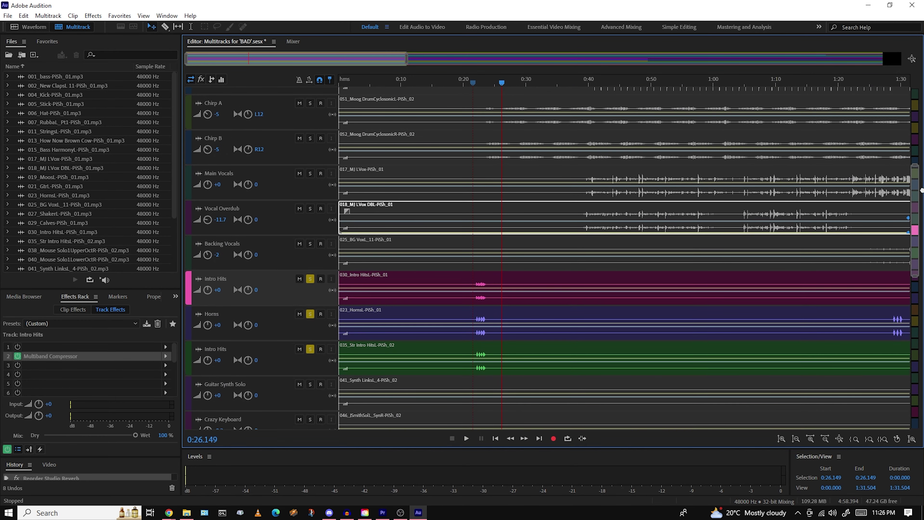
left_click(310, 283)
left_click(310, 318)
left_click(311, 354)
left_click_drag(918, 224, 904, 380)
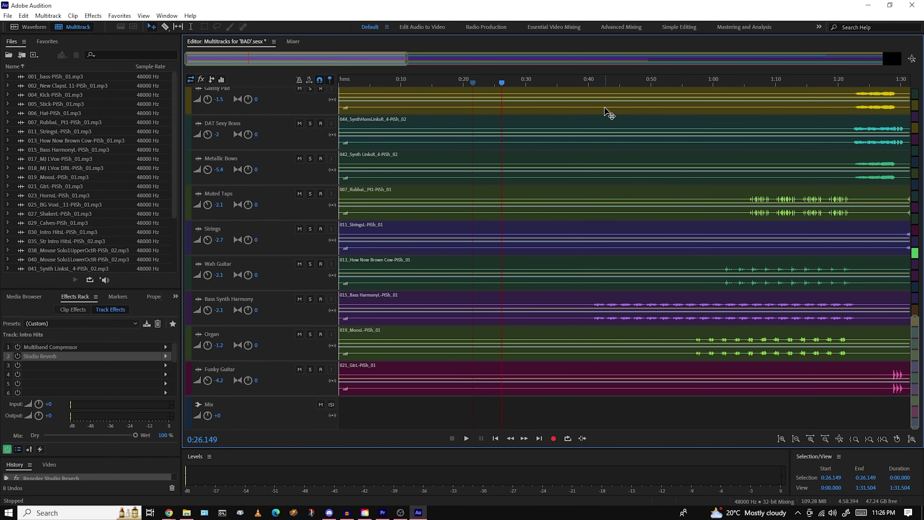
left_click(589, 83)
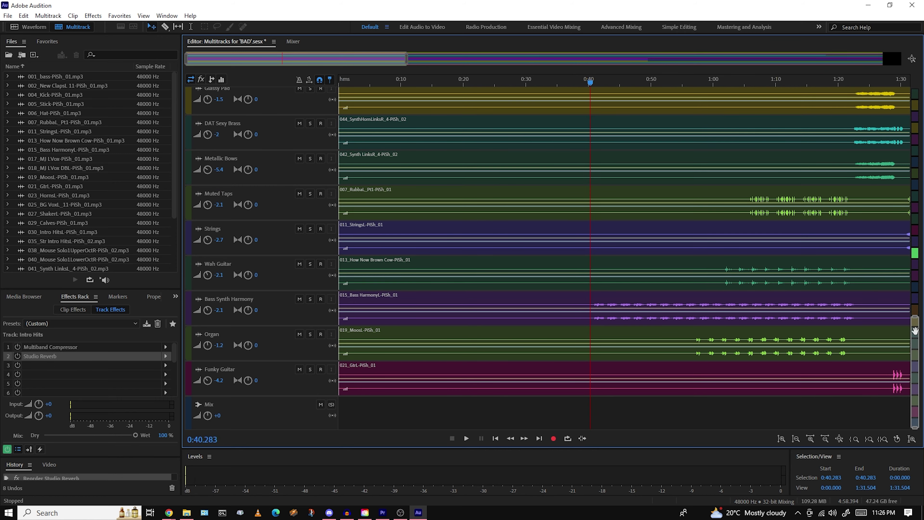
Solo BASS!!!!!!, Bass Synth Harmony, Organ and Wah Guitar while playing from 0:40
left_click_drag(915, 372, 917, 50)
left_click(310, 95)
key("space")
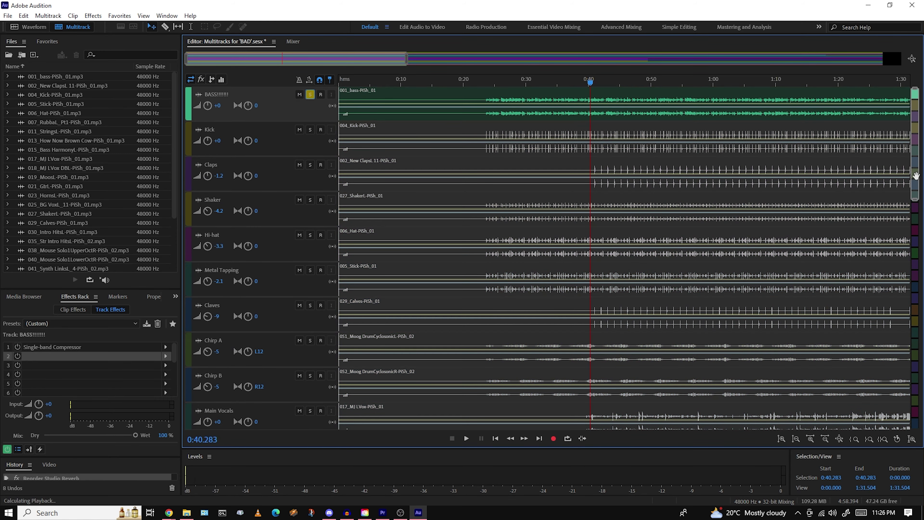
scroll(304, 291, "down", 10)
left_click(310, 299)
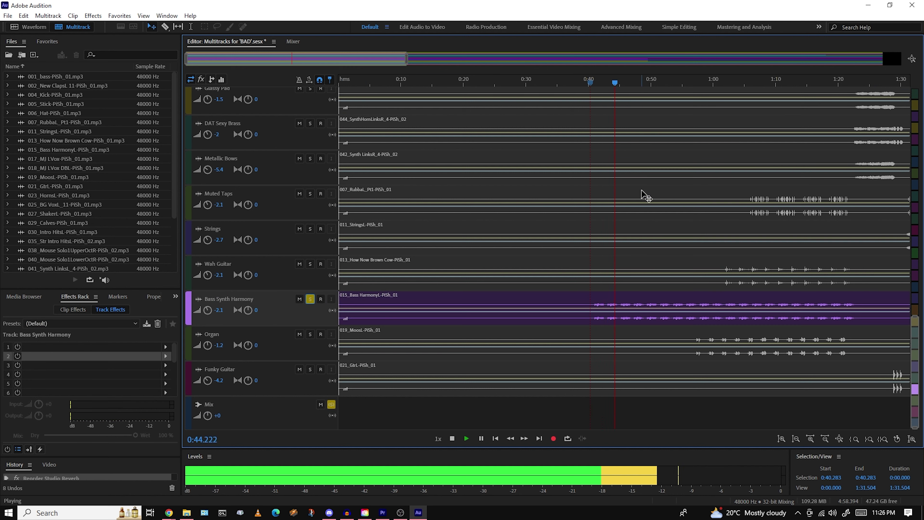
key("space")
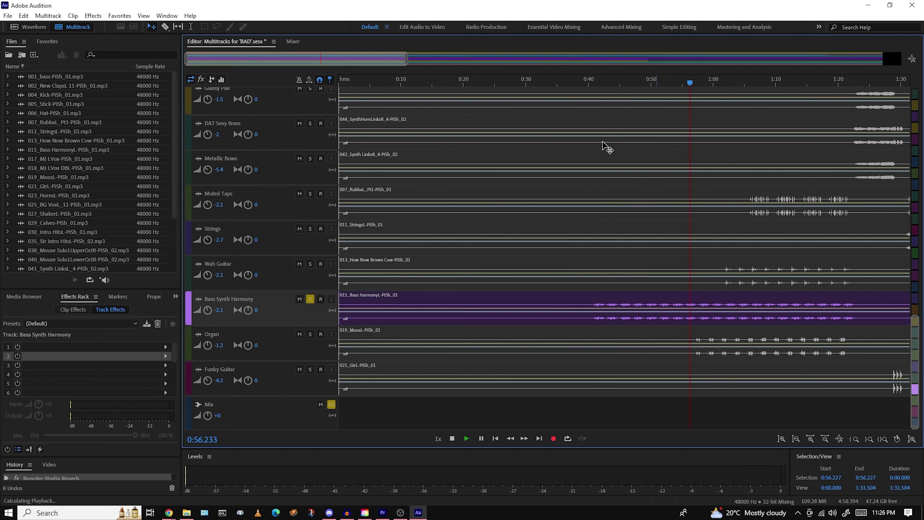
left_click(310, 334)
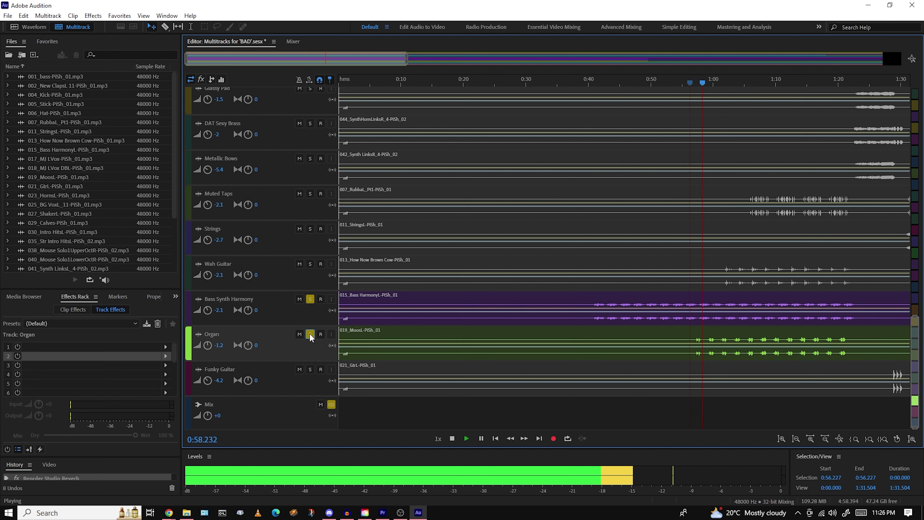
left_click(310, 264)
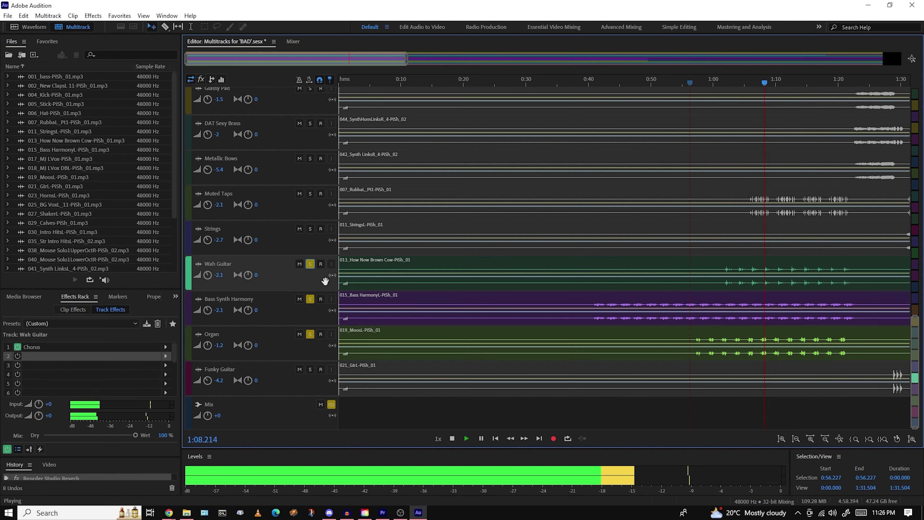
Add Muted Taps and Strings to the soloed tracks and jump to 1:30
left_click_drag(338, 62, 418, 62)
left_click(311, 194)
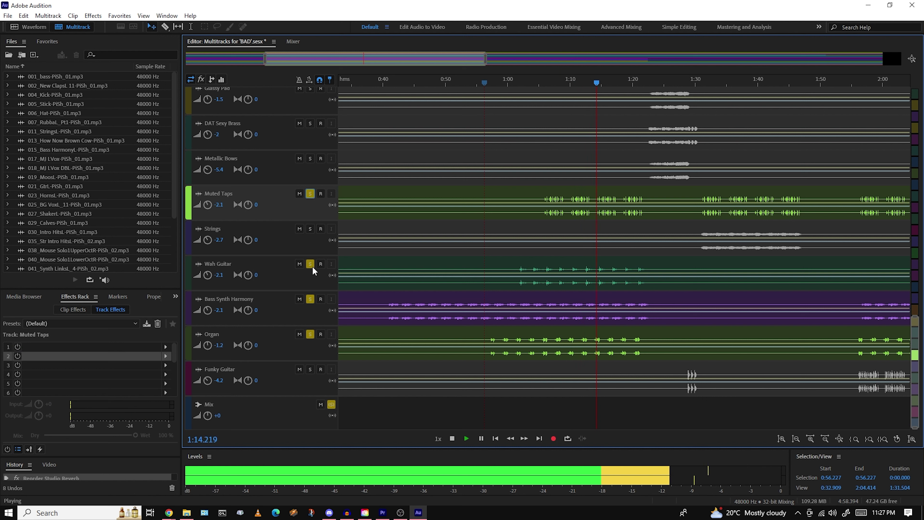
left_click(310, 229)
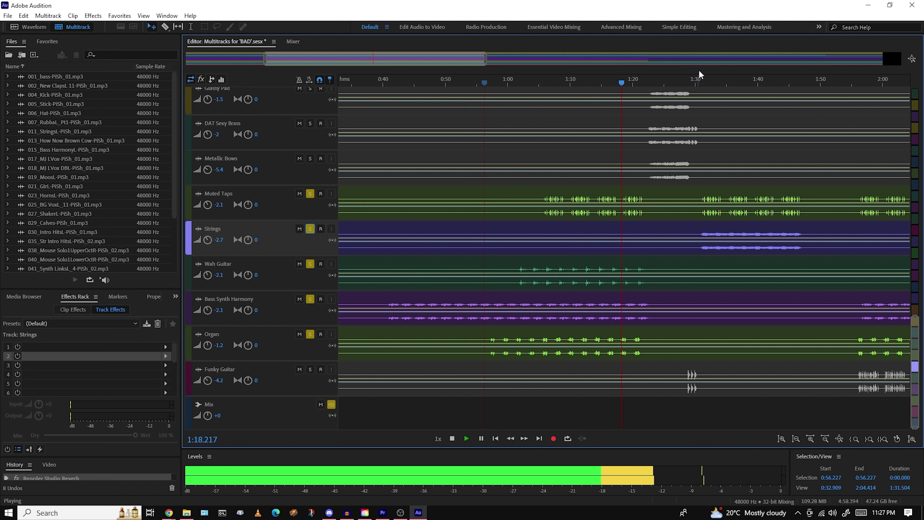
left_click(699, 83)
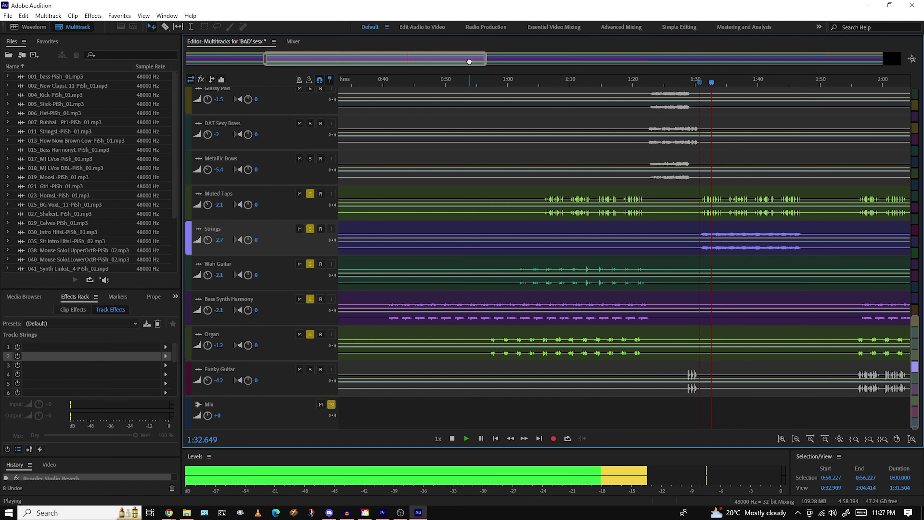
left_click_drag(469, 60, 560, 58)
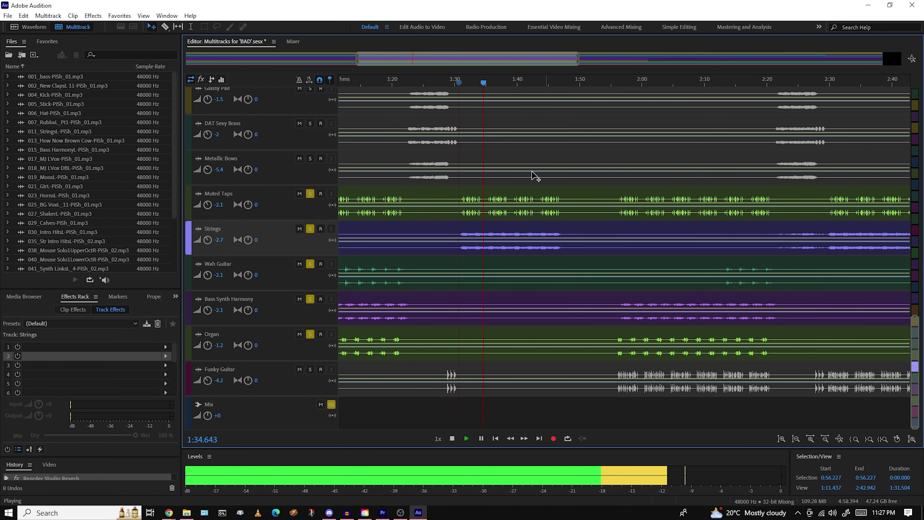
Unsolo Organ, Bass Synth Harmony, Wah Guitar and Muted Taps, solo Funky Guitar, and play on from about 1:56
left_click(310, 370)
left_click(310, 334)
left_click(310, 299)
left_click(310, 267)
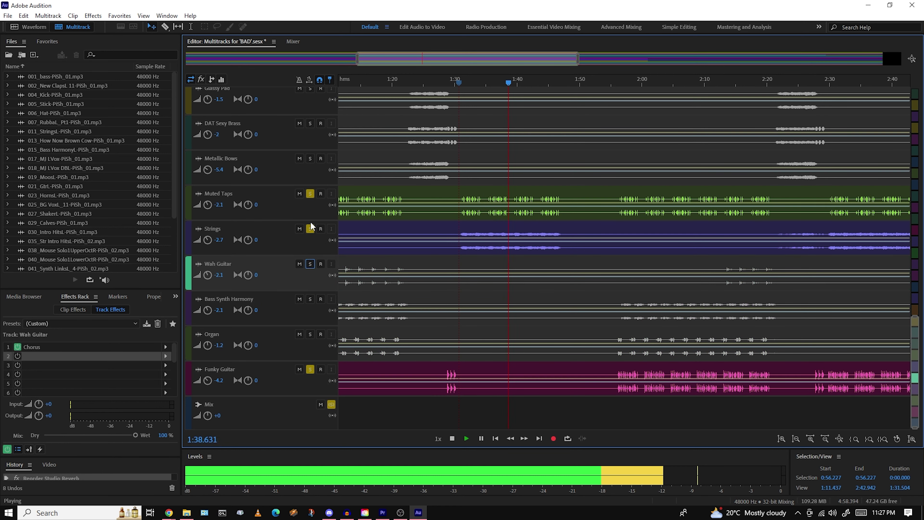
left_click(310, 196)
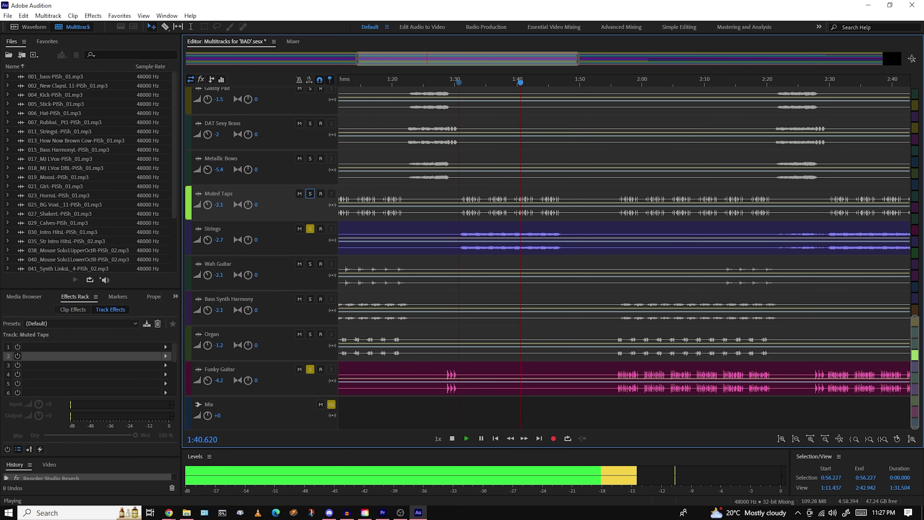
scroll(557, 386, "up", 10)
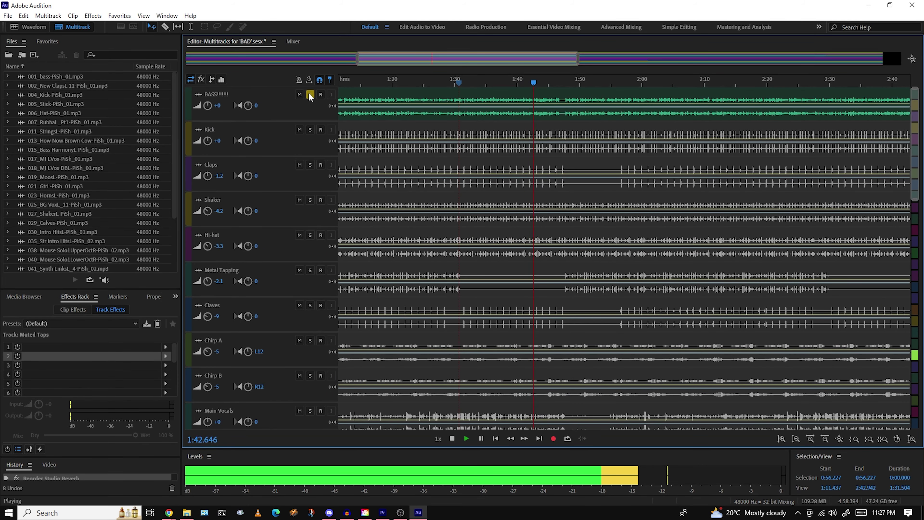
scroll(604, 117, "down", 10)
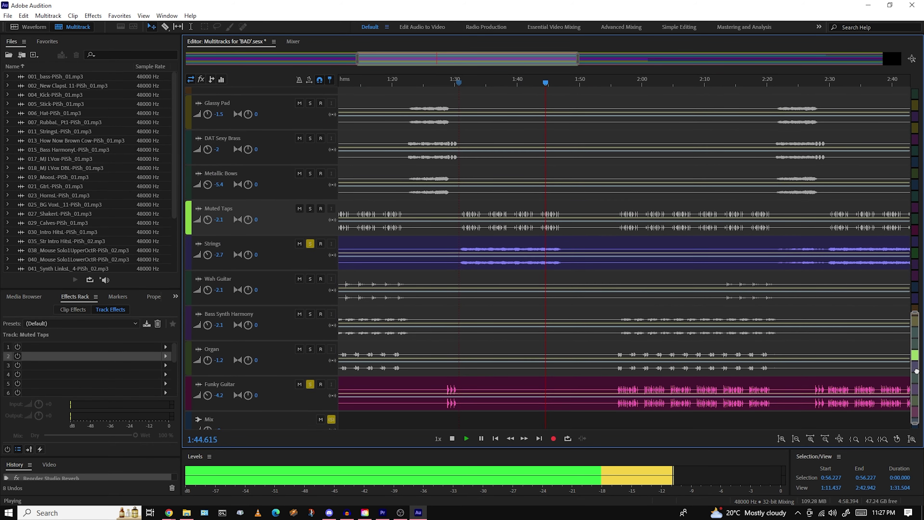
left_click(617, 84)
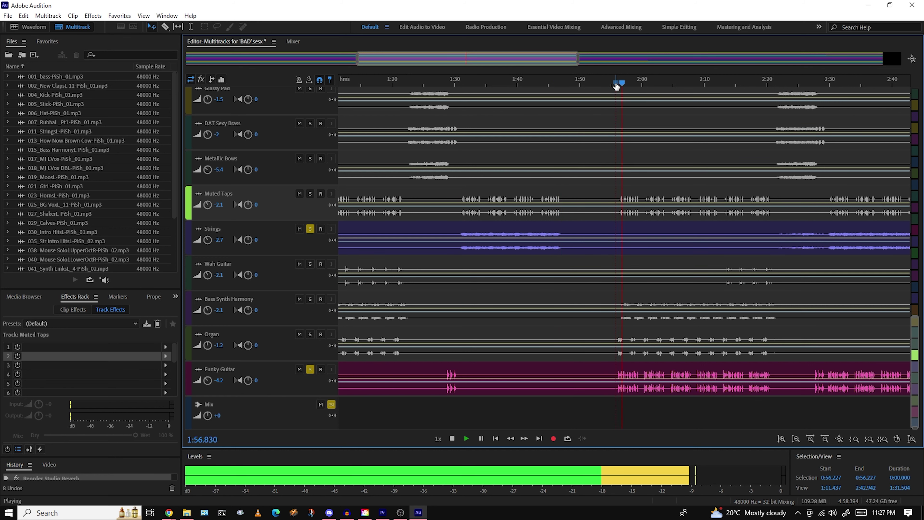
left_click_drag(462, 73, 510, 73)
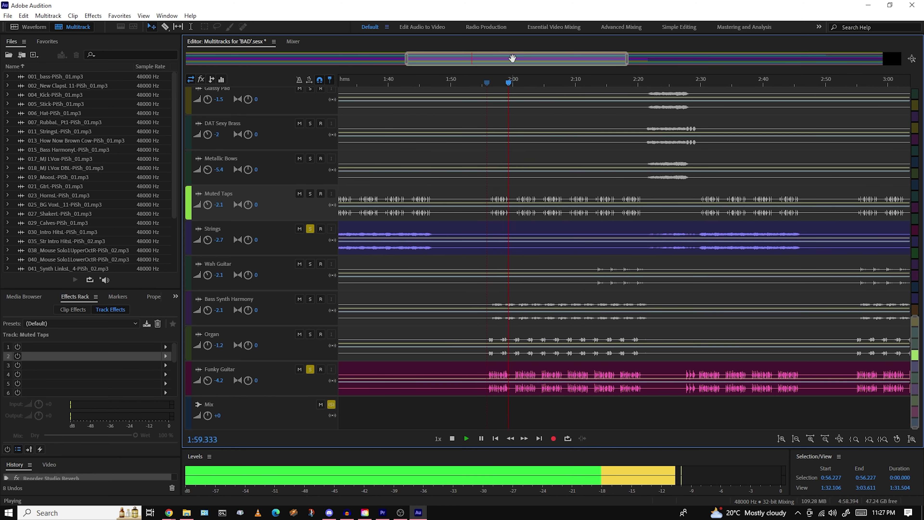
Stop at 2:04.493 and clear the remaining solos on Funky Guitar, Strings and BASS!!!!!!
key("space")
left_click(310, 370)
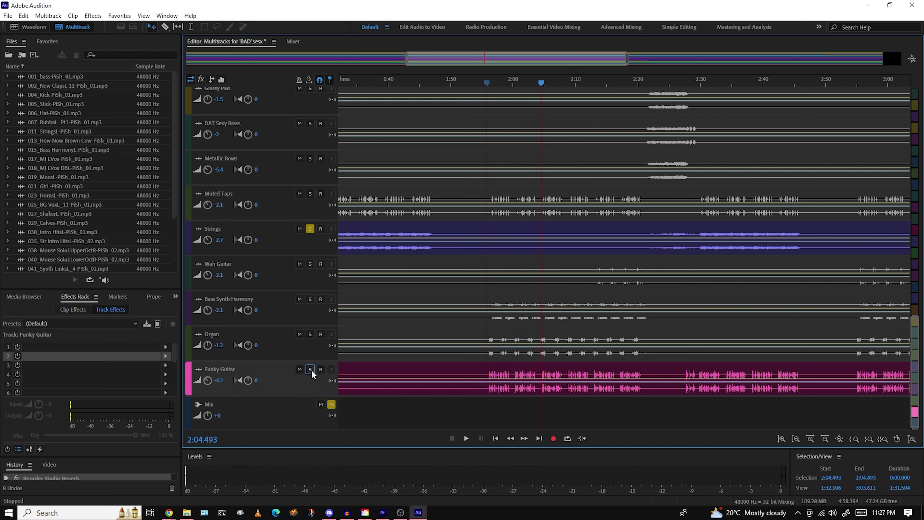
left_click(310, 229)
left_click_drag(915, 372, 914, 61)
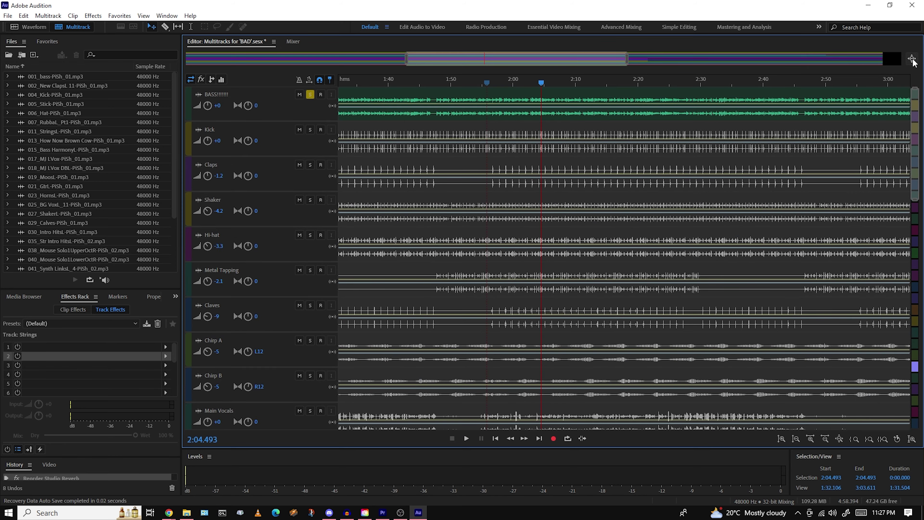
left_click(310, 94)
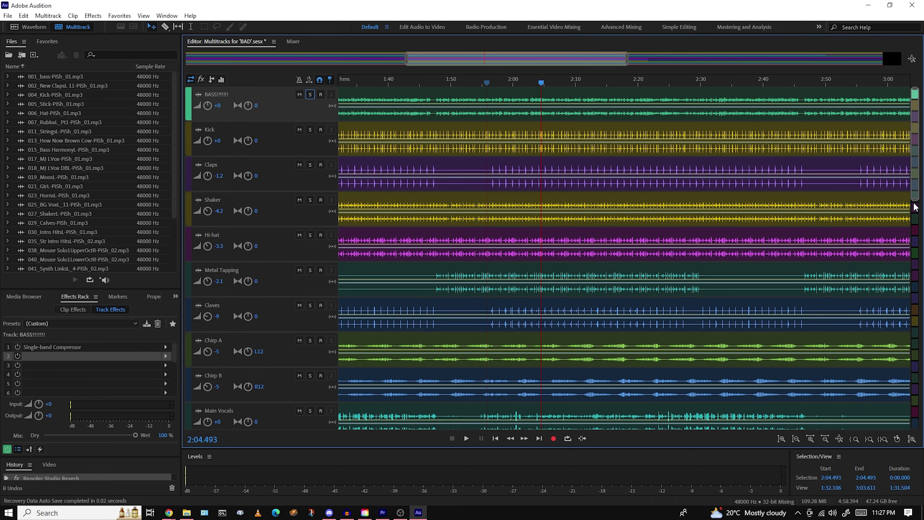
Solo Crazy Keyboard, play from 2:51, and lower Organ Solo's track volume to -0.6 dB
left_click_drag(916, 202, 917, 290)
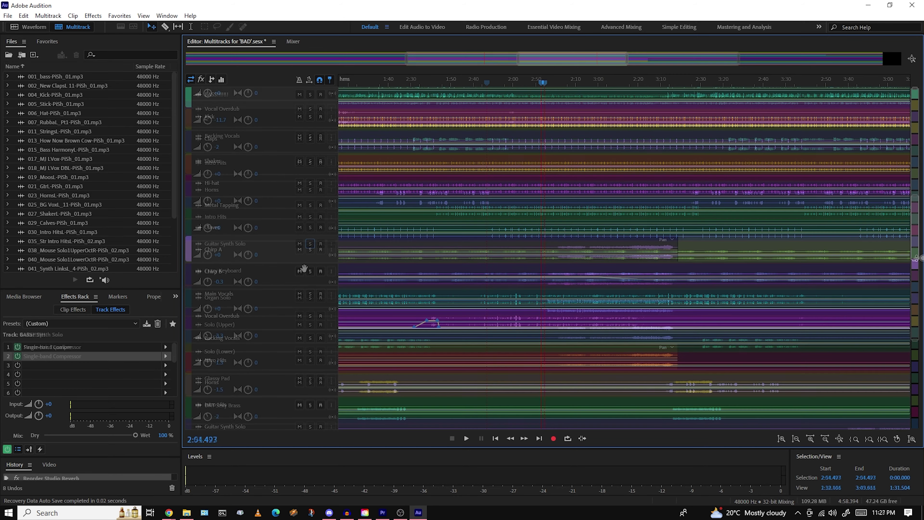
left_click(310, 272)
key("space")
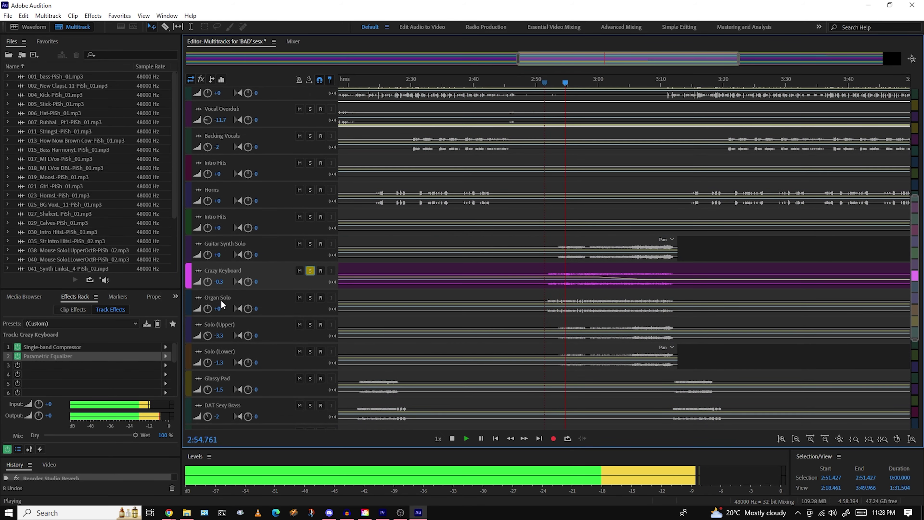
left_click_drag(217, 309, 198, 298)
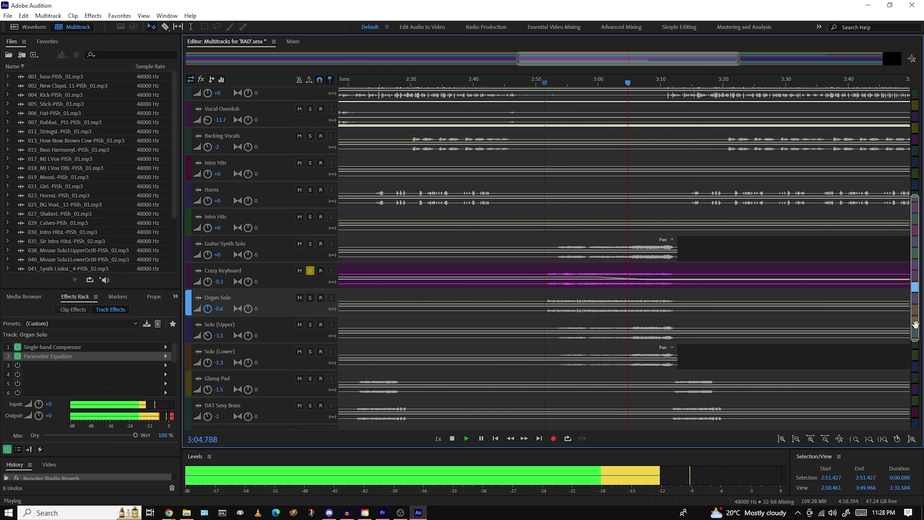
scroll(921, 330, "up", 4)
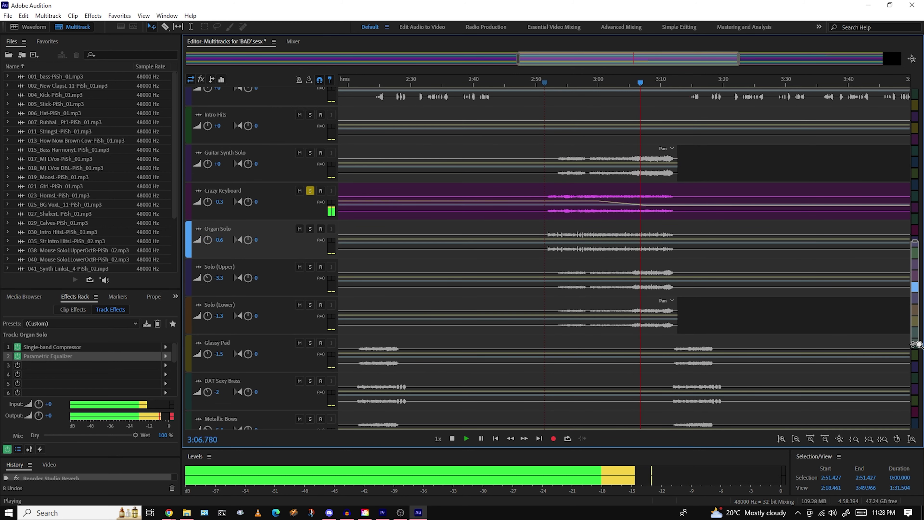
scroll(921, 330, "up", 3)
Delete Crazy Keyboard's volume keyframes after 2:53 and add a new envelope point
left_click(729, 232)
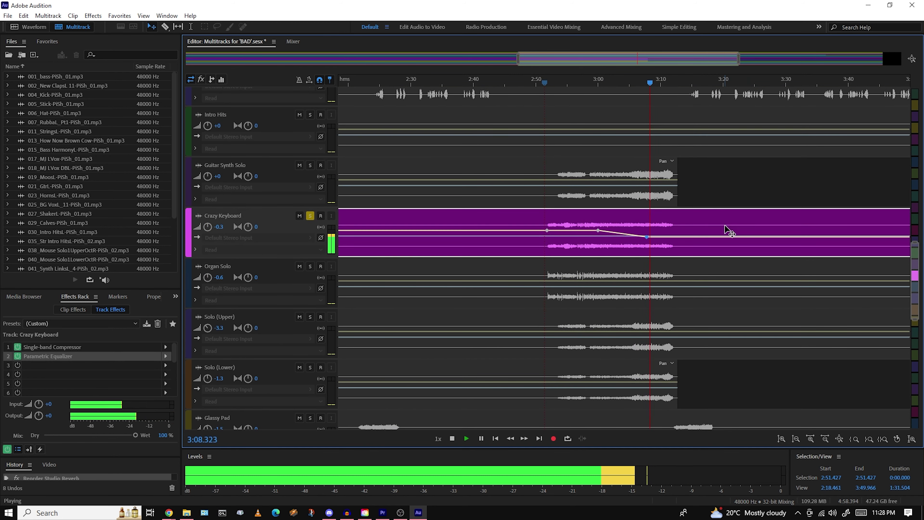
left_click(647, 237)
key("Delete")
left_click(597, 231)
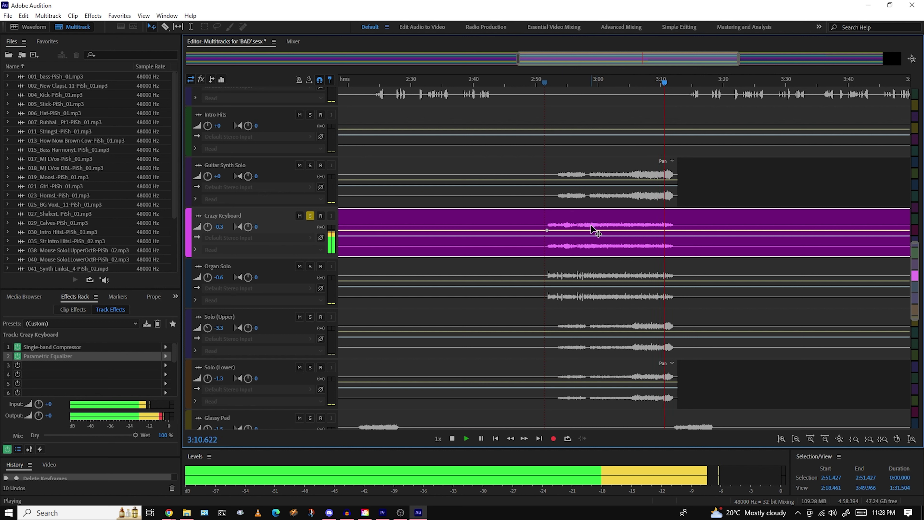
left_click(547, 233)
key("space")
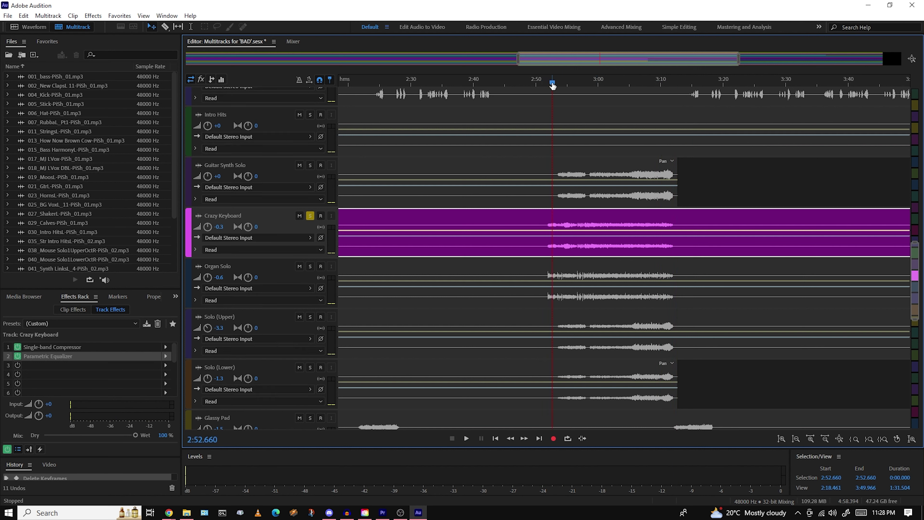
Solo Guitar Synth Solo, Solo (Lower) and Solo (Upper) and play them together
left_click(309, 166)
key("space")
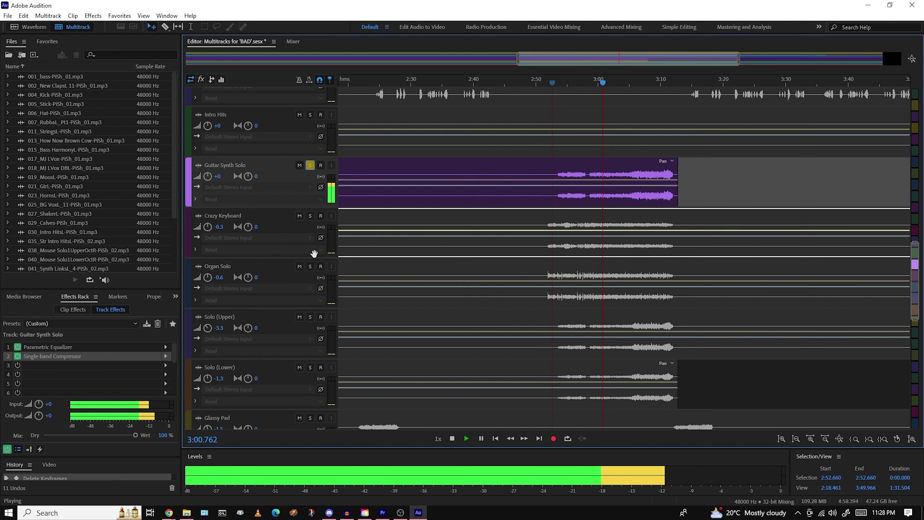
left_click(310, 367)
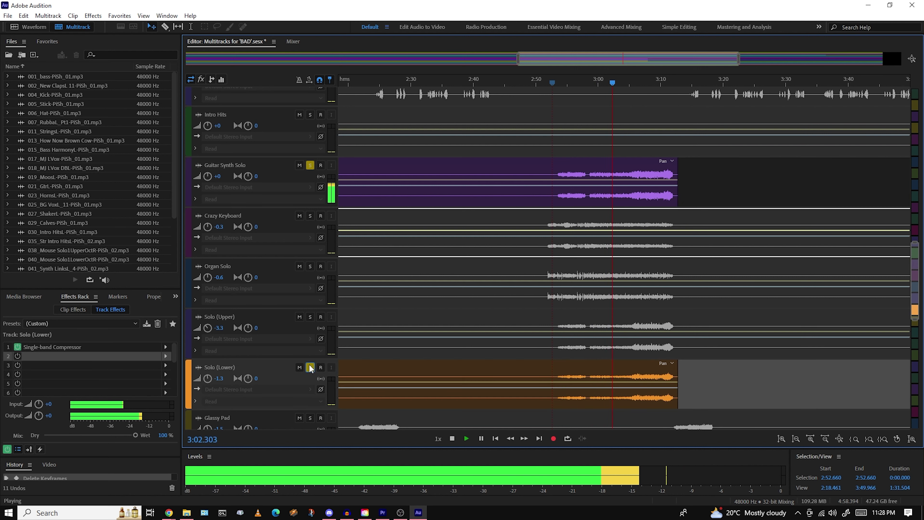
left_click(310, 317)
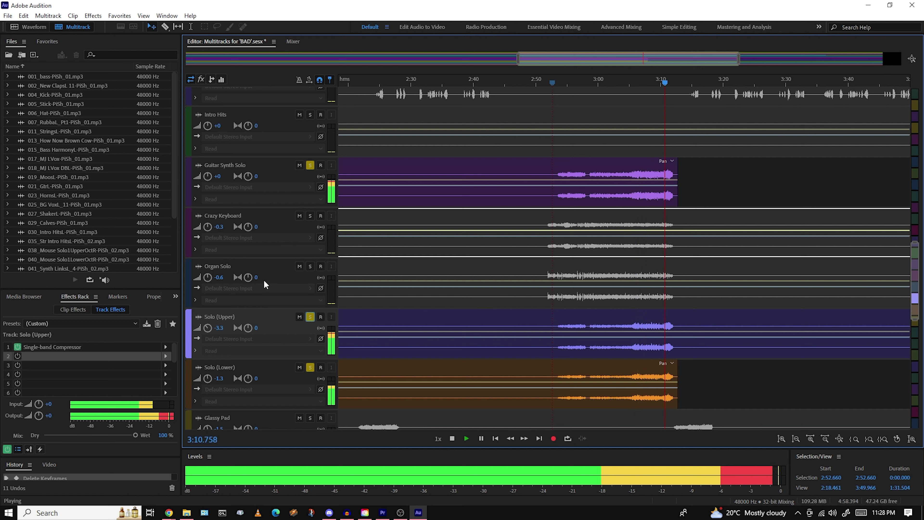
Try lengthening the Guitar Synth Solo and Solo (Lower) clips, then undo both extensions
left_click_drag(679, 189, 790, 190)
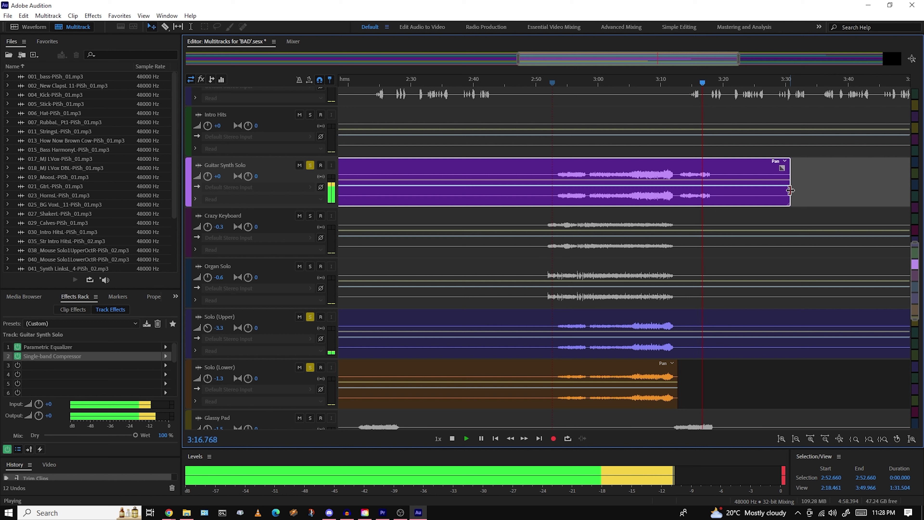
key("space")
left_click_drag(679, 386, 748, 386)
left_click(680, 90)
key("space")
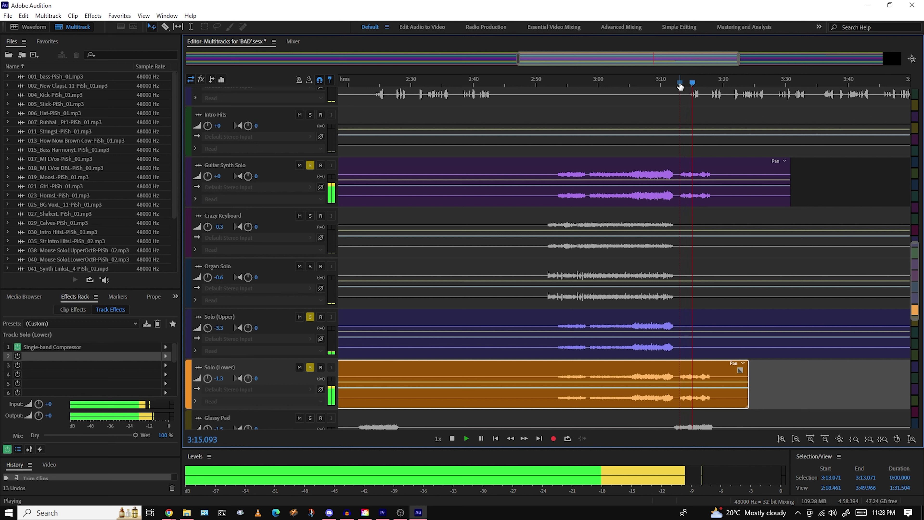
key("space")
key("ctrl+z")
key("ctrl+z")
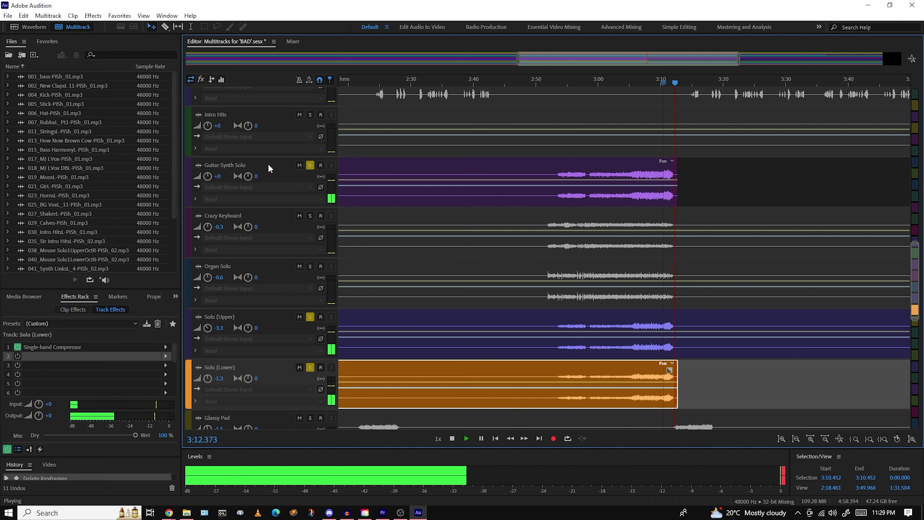
Unsolo the three solo tracks, solo Organ Solo, and place the playhead at 2:51.350
key("space")
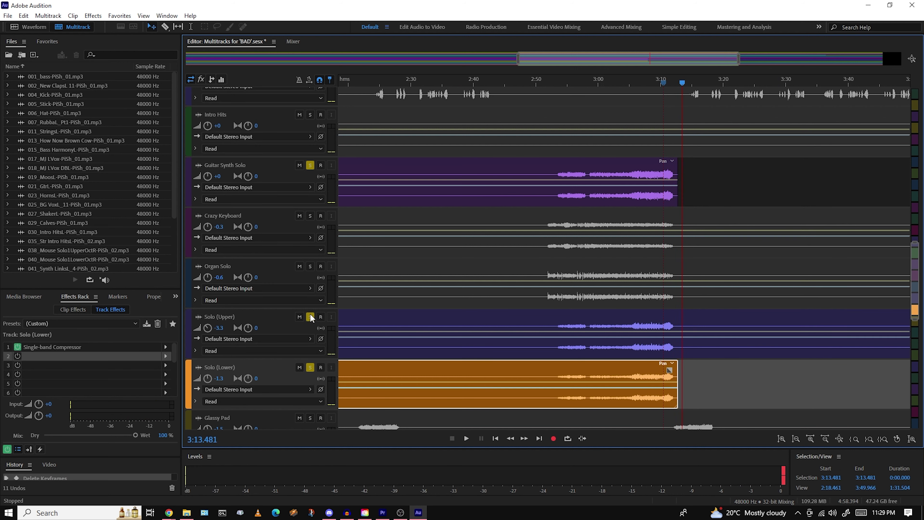
left_click(310, 317)
left_click(310, 165)
left_click(311, 367)
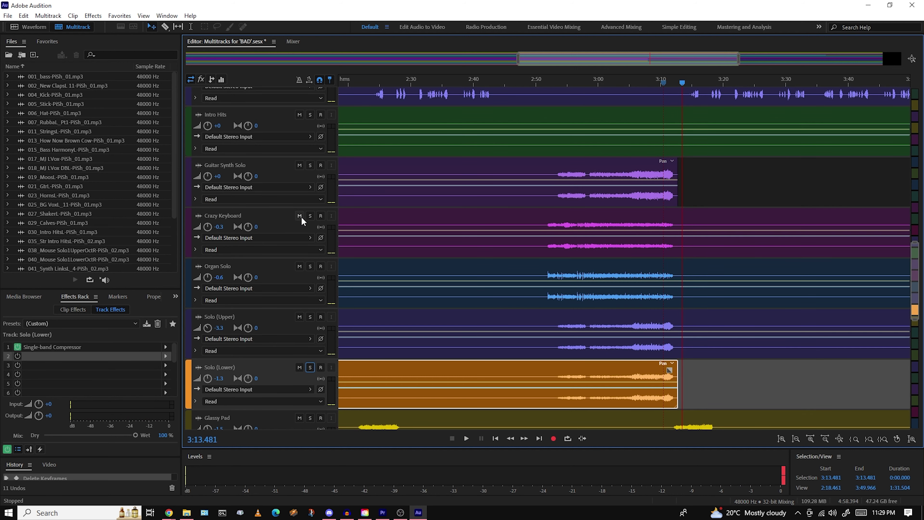
left_click(310, 267)
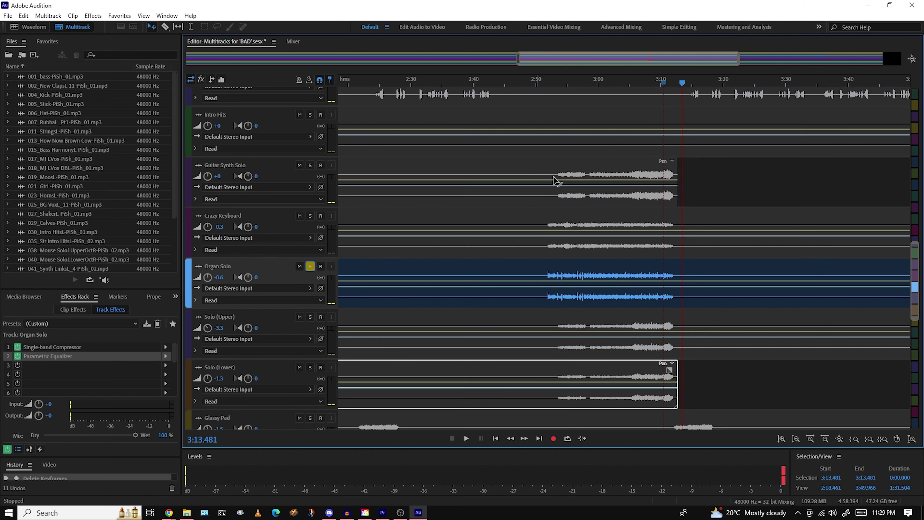
left_click(545, 83)
Turn volumes down: Crazy Keyboard -6, Organ Solo -7.5, Solo (Upper) -6.9, Solo (Lower) -7.2, plus Guitar Synth Solo
left_click_drag(208, 228, 198, 228)
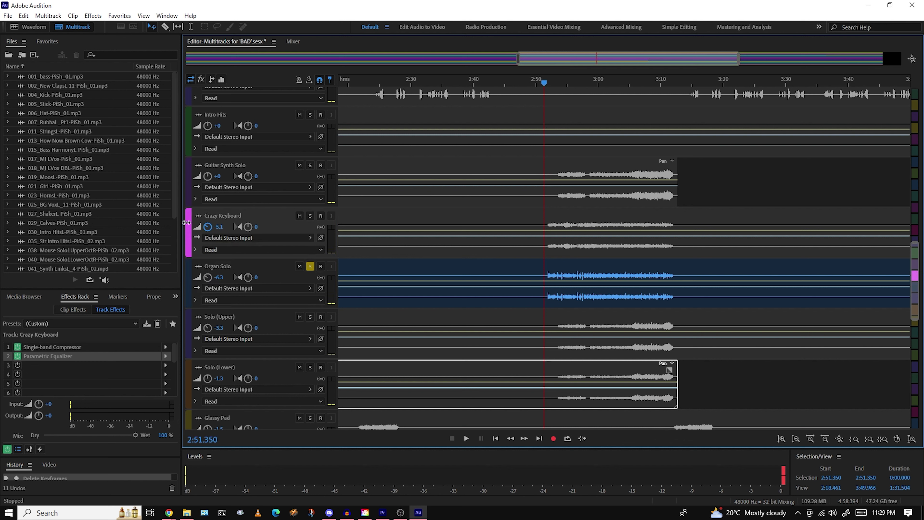
left_click_drag(205, 279, 202, 278)
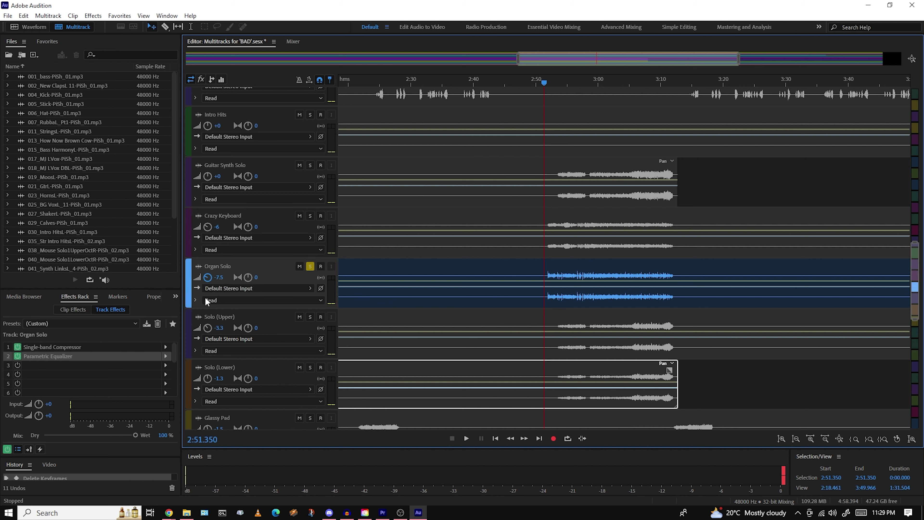
left_click_drag(207, 329, 201, 328)
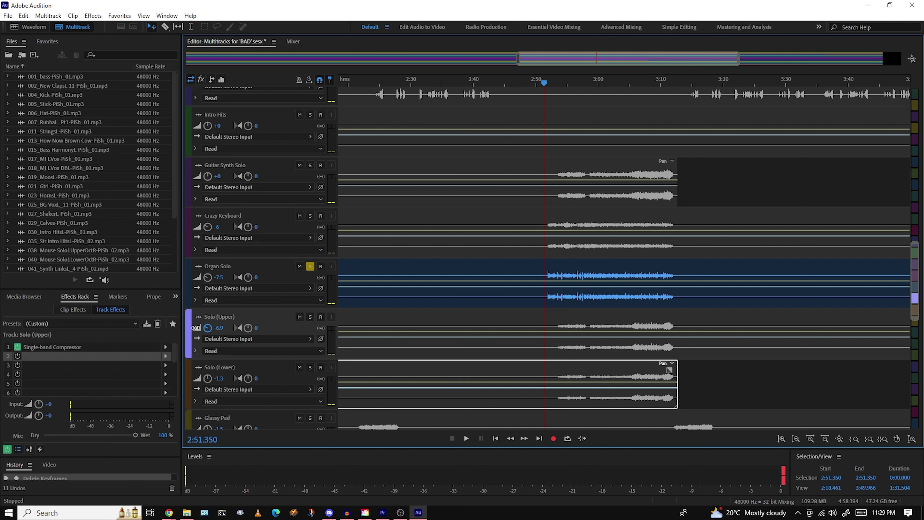
left_click_drag(208, 379, 200, 378)
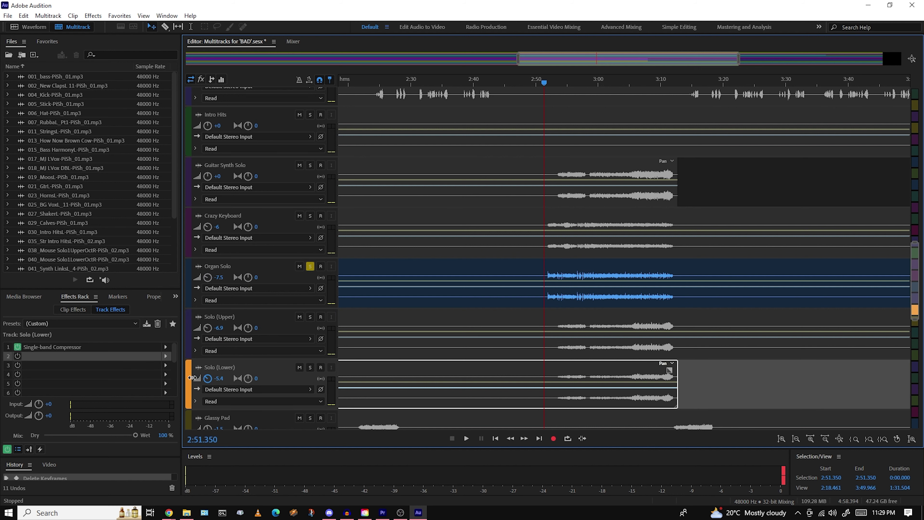
left_click_drag(207, 176, 197, 172)
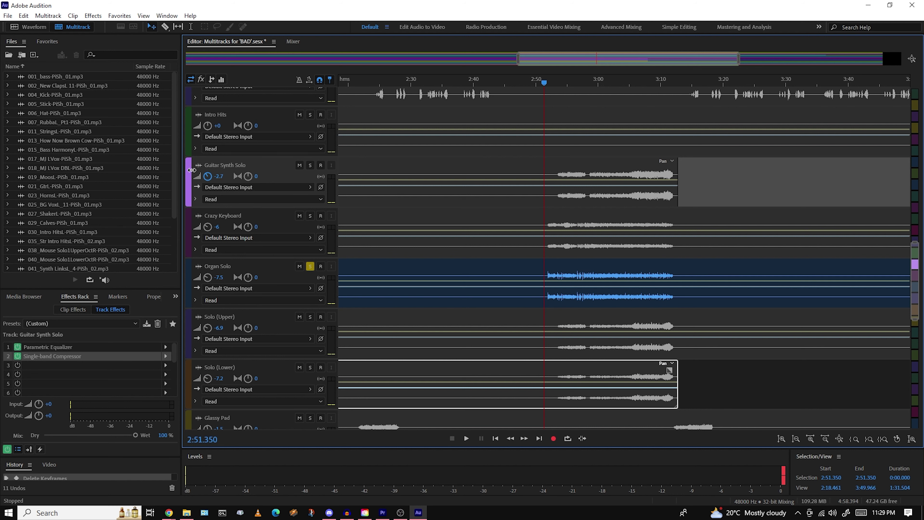
Unsolo Organ Solo, play the mix, and lower Guitar Synth Solo further to -9 dB
left_click(310, 266)
key("space")
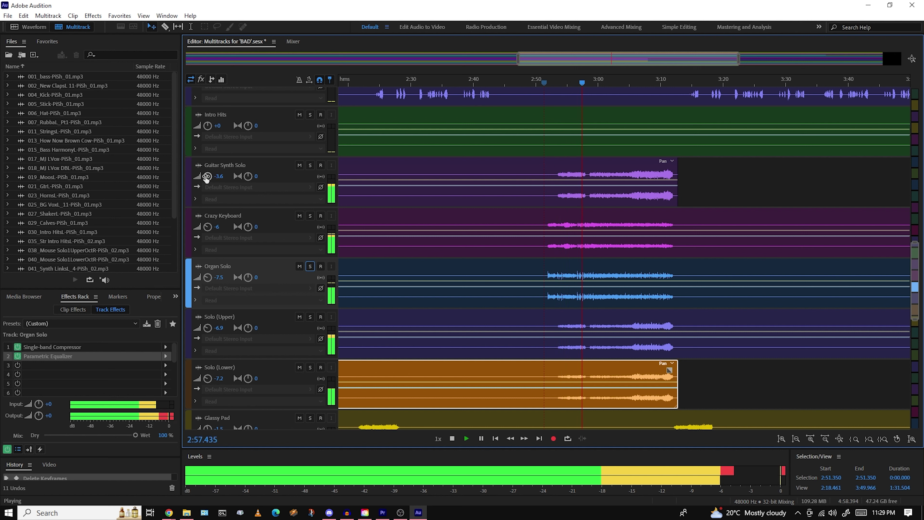
mouse_move(207, 177)
left_click_drag(206, 177, 197, 178)
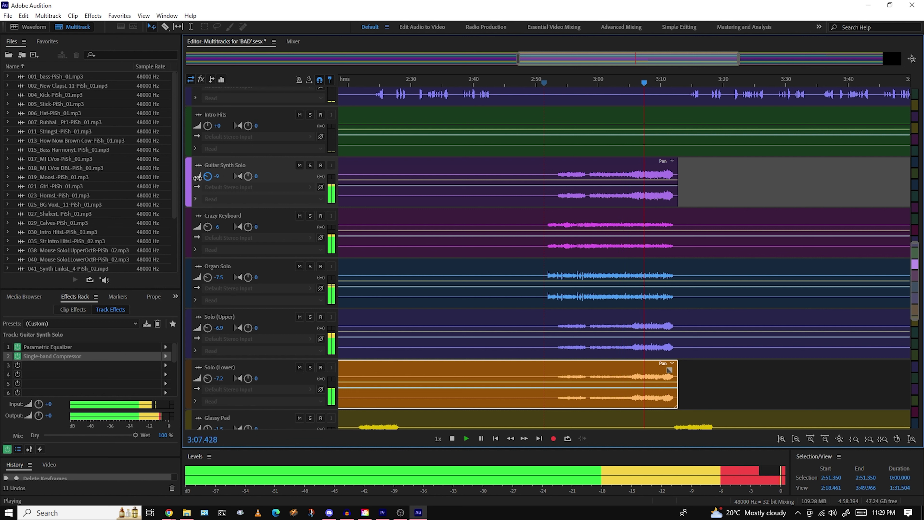
Undo to restore Crazy Keyboard's volume ramp after 3:00 and stop playback
left_click(641, 229)
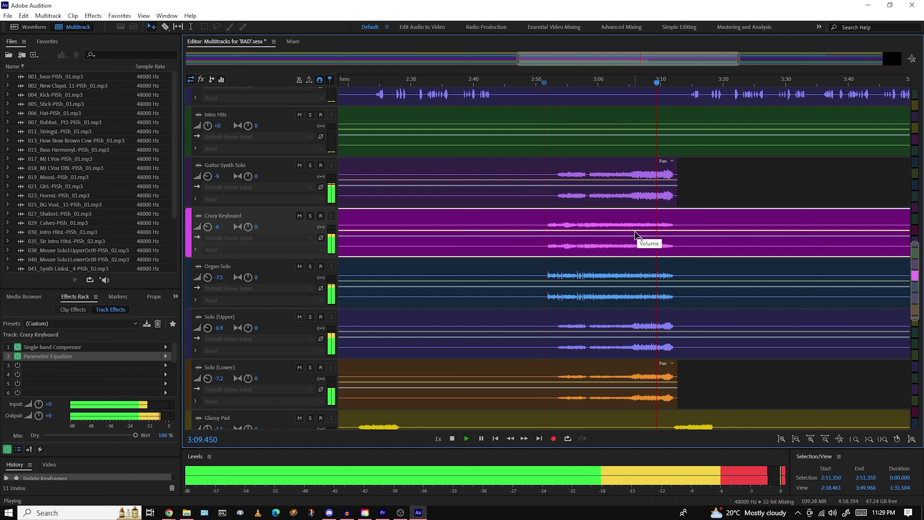
key("ctrl+z")
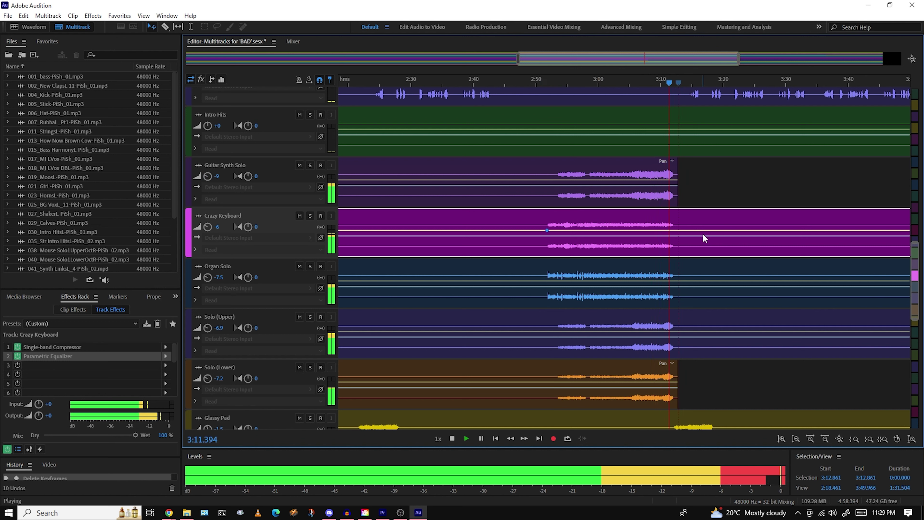
key("space")
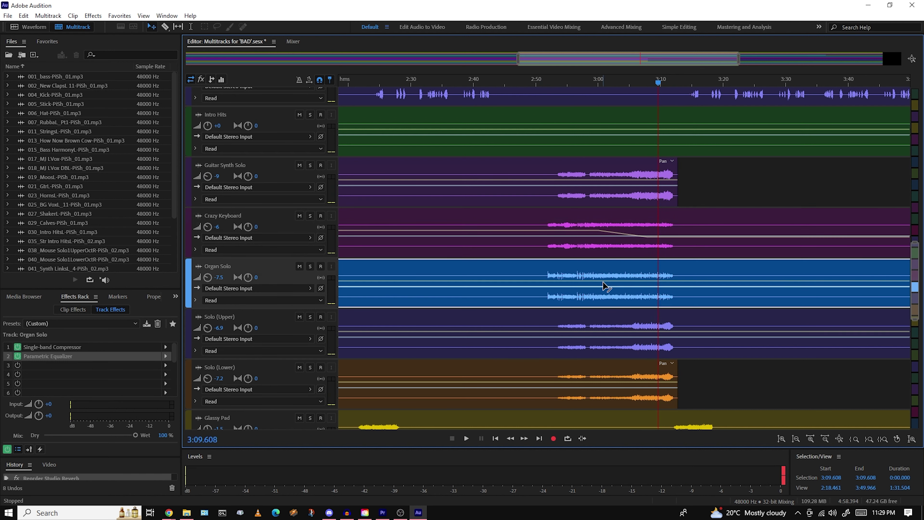
Add two keyframes to Organ Solo's volume envelope and pull it down into a fade
left_click(603, 281)
left_click(584, 281)
left_click_drag(619, 284, 645, 290)
Play from about 2:55 and set Guitar Synth Solo's track volume to -7.5 dB
left_click(566, 95)
key("space")
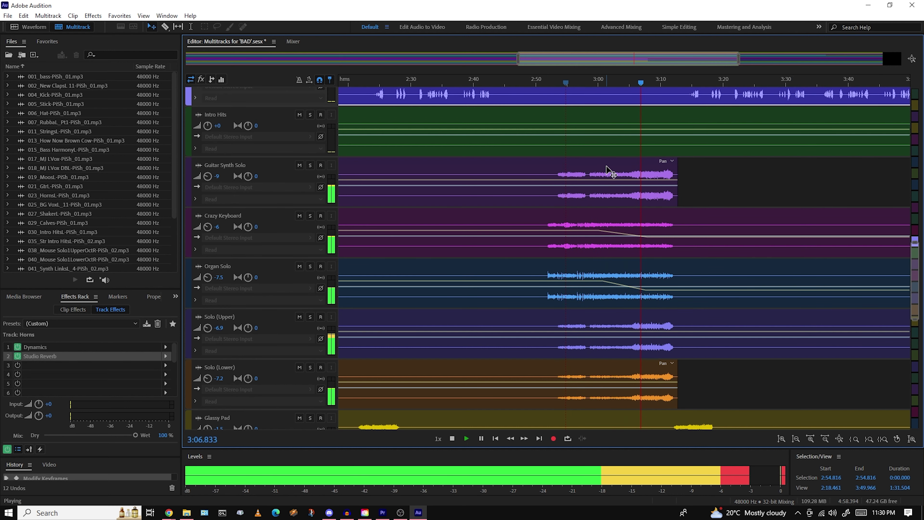
left_click_drag(208, 176, 198, 167)
key("space")
Add a keyframe to Guitar Synth Solo's clip volume envelope and pull it down into a dip
left_click(224, 304)
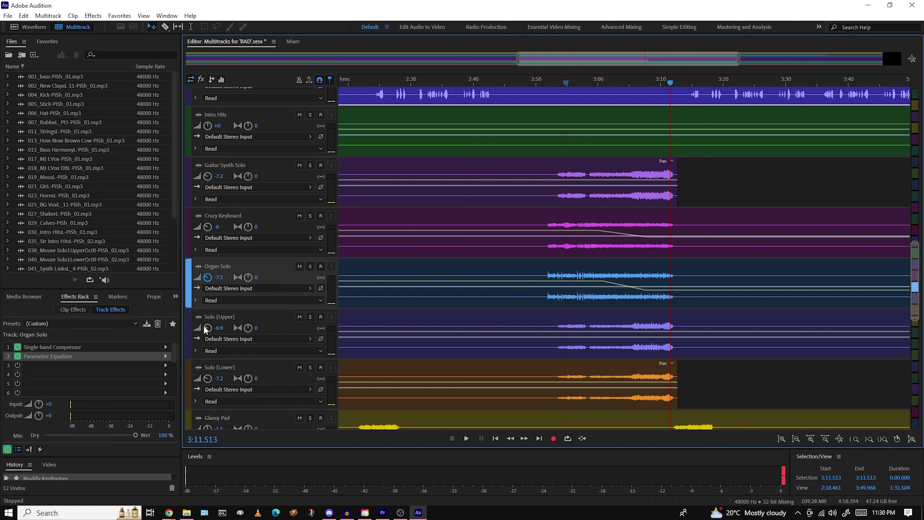
left_click(204, 325)
left_click(198, 383)
left_click(573, 172)
left_click(537, 179)
left_click_drag(545, 174, 546, 186)
right_click(635, 182)
left_click(572, 130)
Add keyframes to Solo (Upper)'s envelope and dip the volume between them to -9.4 dB
left_click(543, 324)
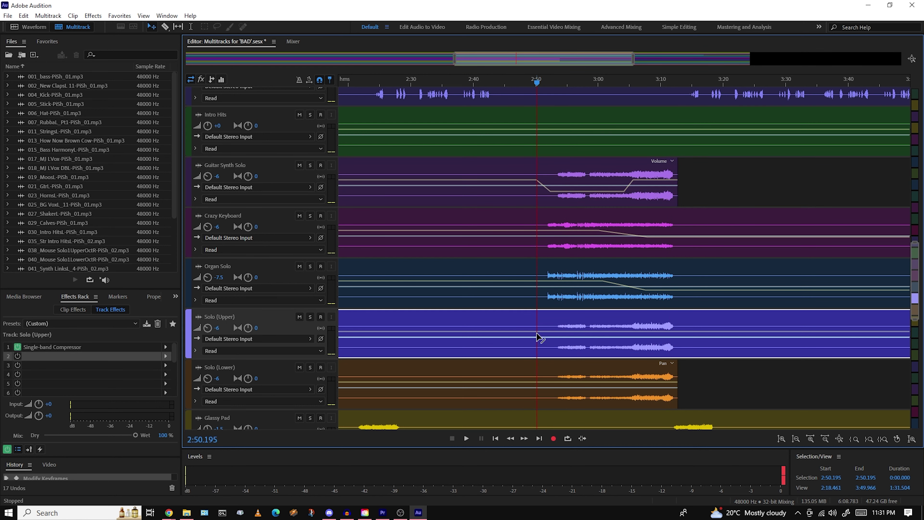
left_click(631, 331)
left_click(619, 330)
left_click_drag(553, 331, 554, 344)
Add four keyframes to Solo (Lower)'s envelope and lower the volume between them
left_click(538, 381)
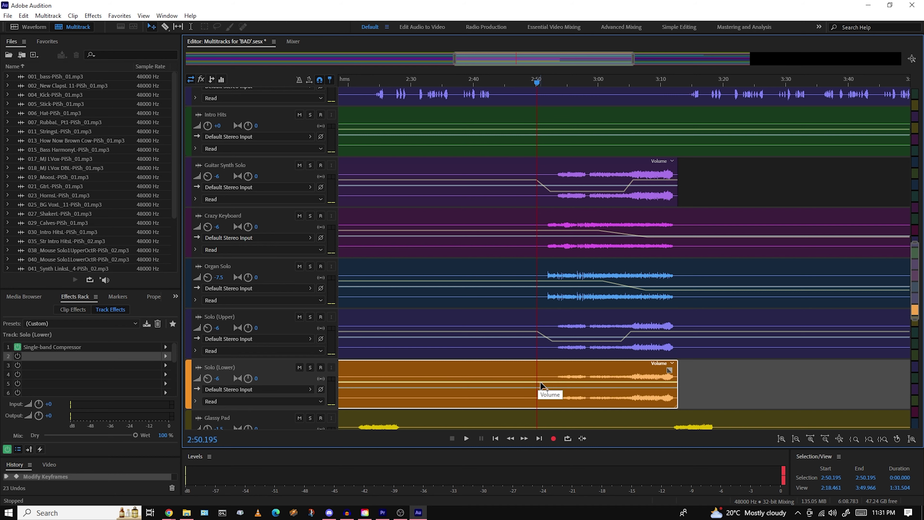
scroll(538, 381, "up", 3)
left_click(534, 381)
left_click(721, 381)
left_click(699, 382)
left_click_drag(619, 382, 618, 390)
During playback, shift the Organ Solo and Crazy Keyboard fade ramps to start later
key("space")
scroll(395, 364, "down", 2)
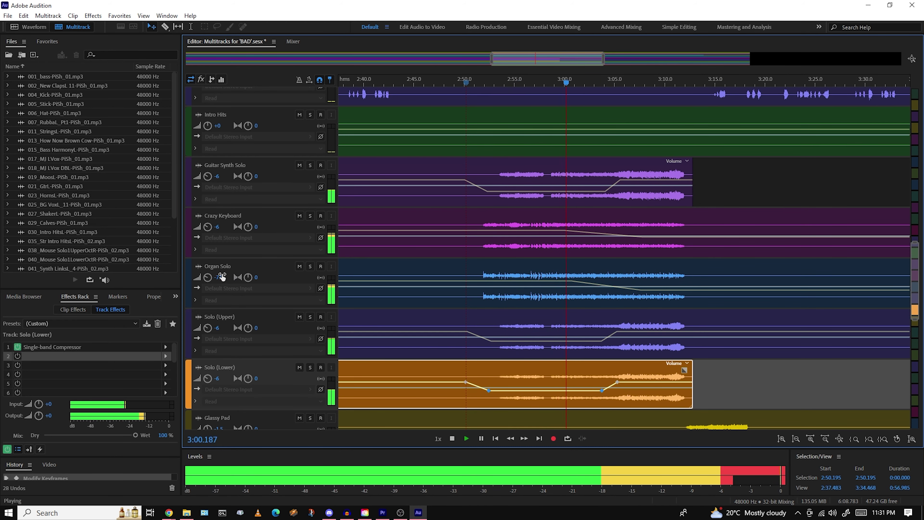
left_click_drag(572, 281, 590, 283)
left_click_drag(565, 230, 591, 230)
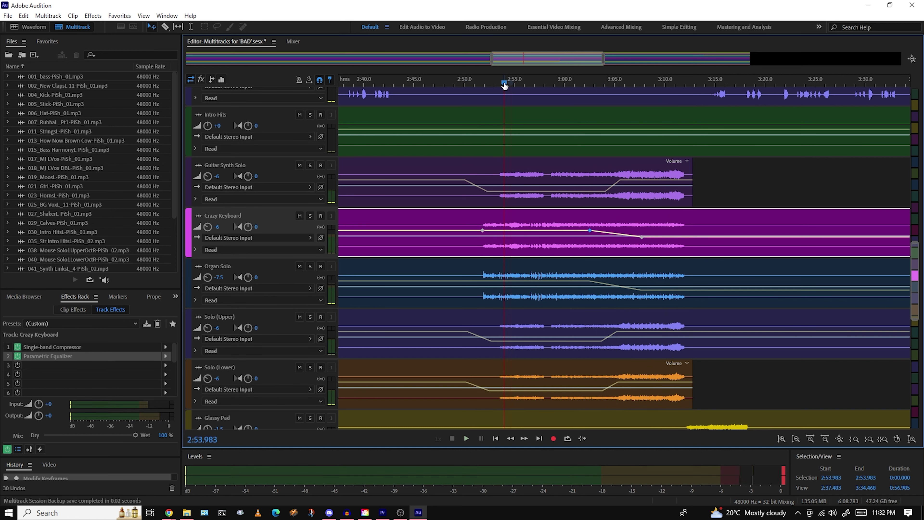
Restart playback from 2:53.983 and raise Crazy Keyboard's track volume from -6 to -4.8 dB
left_click(504, 83)
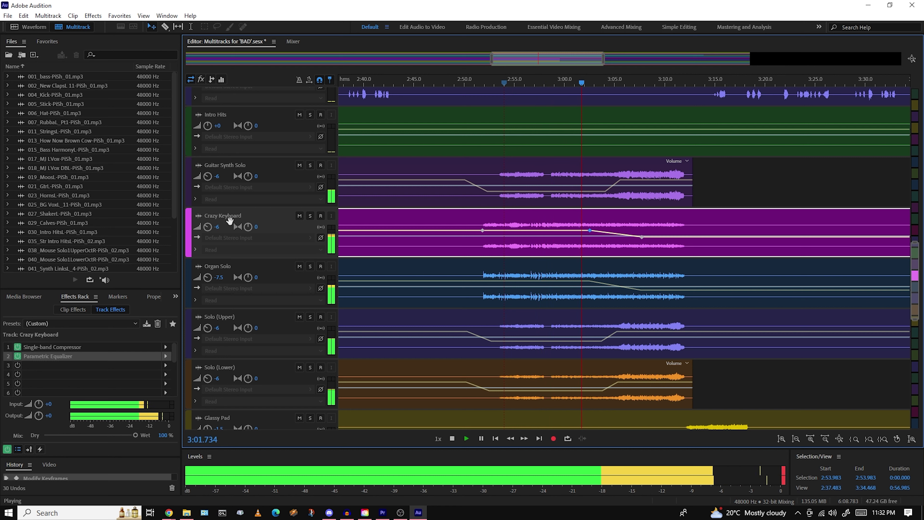
left_click_drag(208, 226, 206, 221)
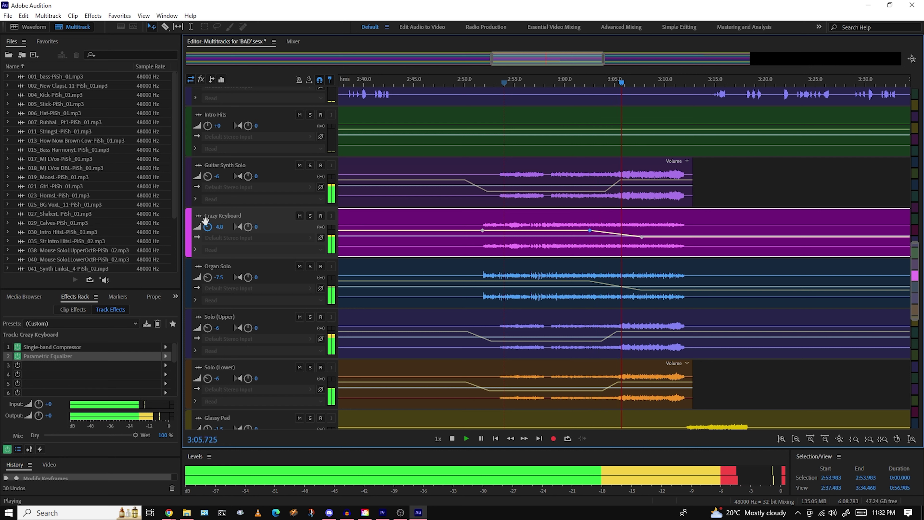